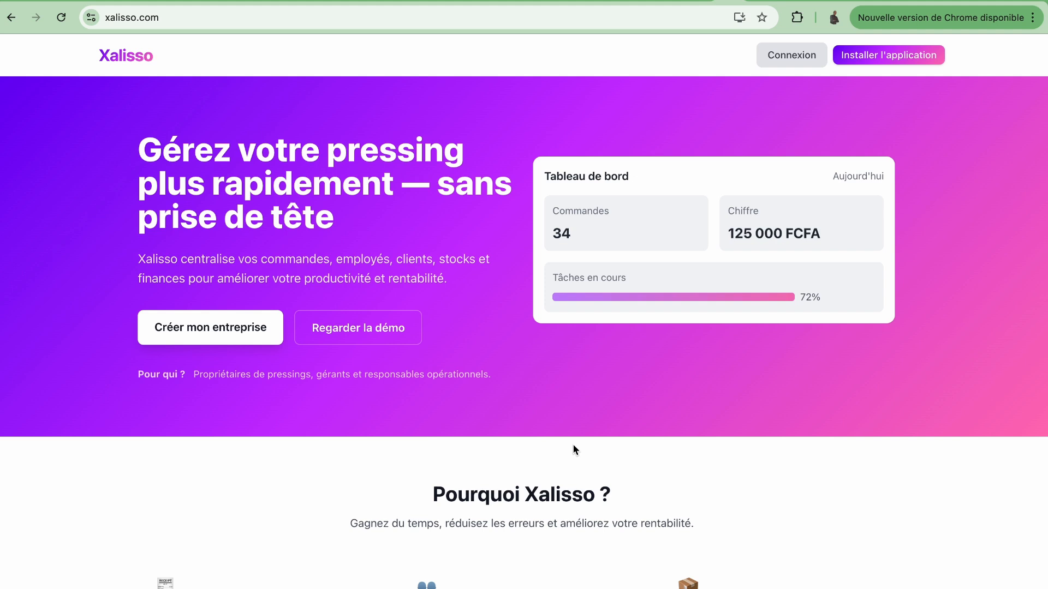
Step: Highlight the words commandes, employés and clients in the homepage intro text
double_click(292, 261)
double_click(356, 261)
double_click(415, 261)
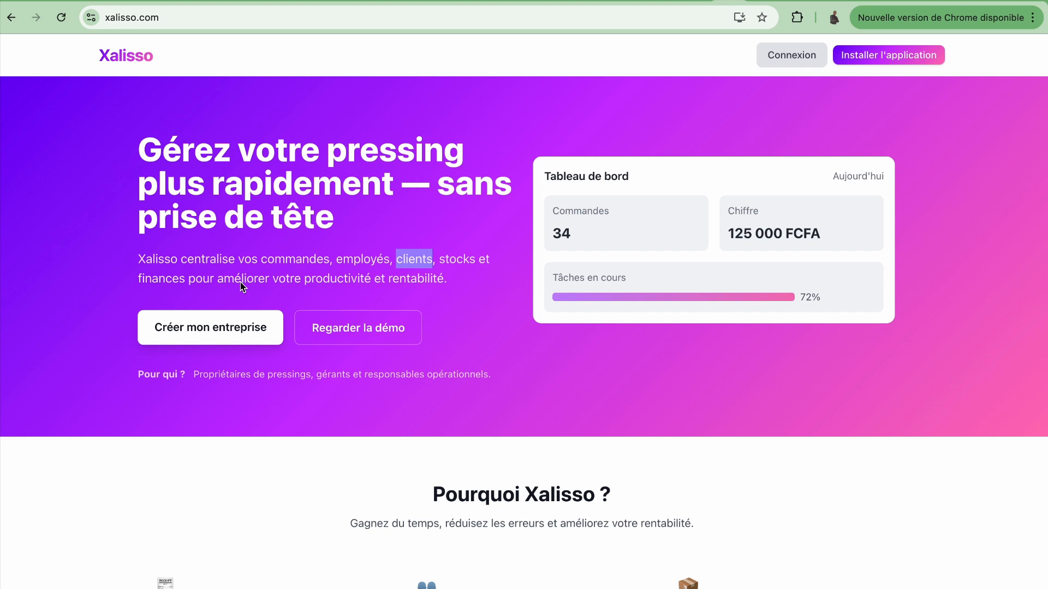
click(318, 404)
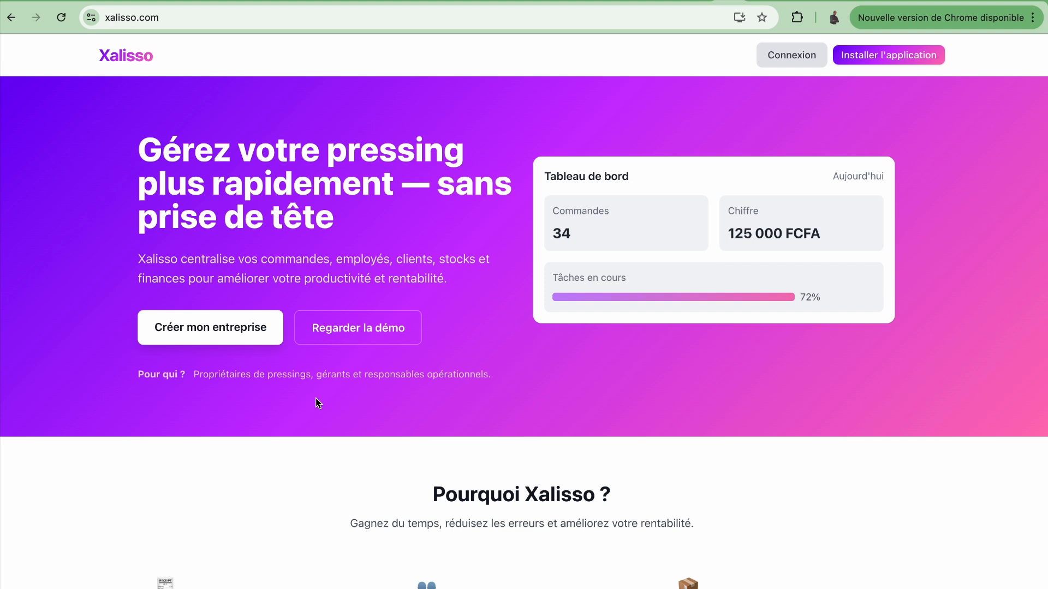
Step: Scroll down to the Pro and Premium pricing cards and the Créer mon entreprise section
scroll(319, 404, down, 7)
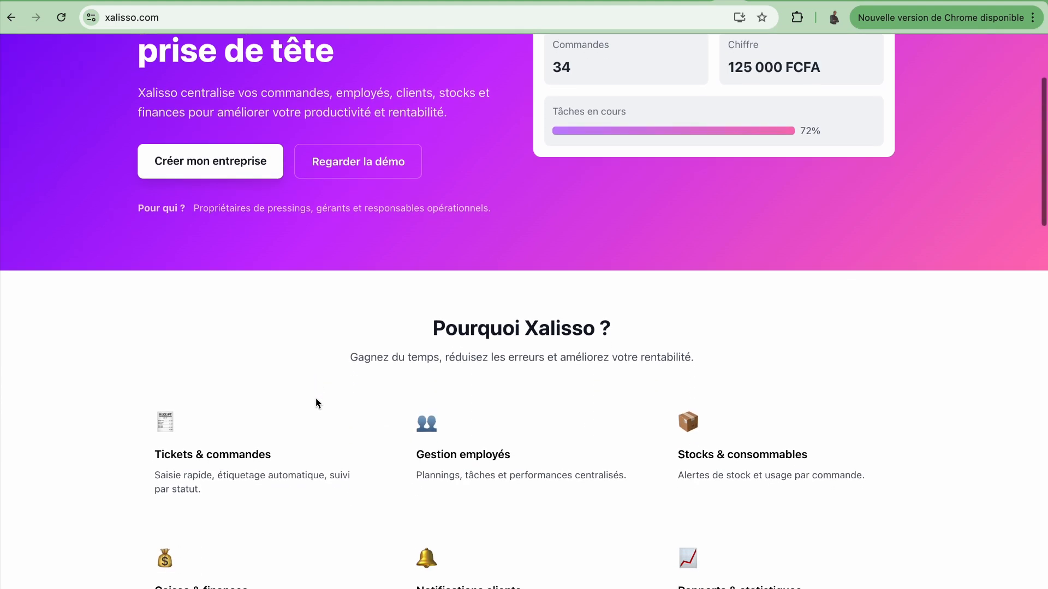
scroll(317, 401, down, 8)
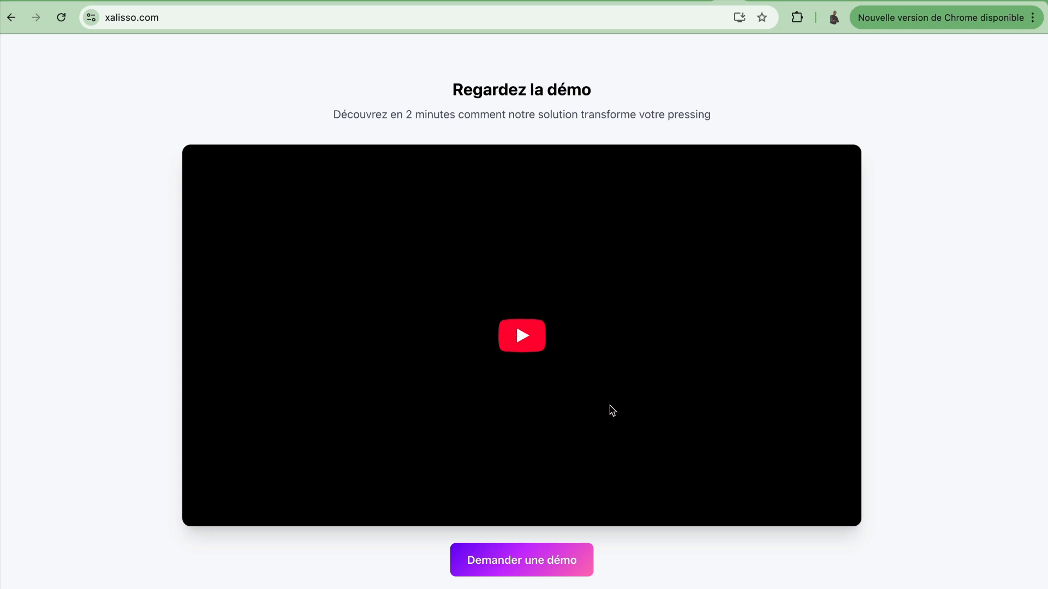
scroll(610, 405, down, 9)
scroll(610, 407, down, 6)
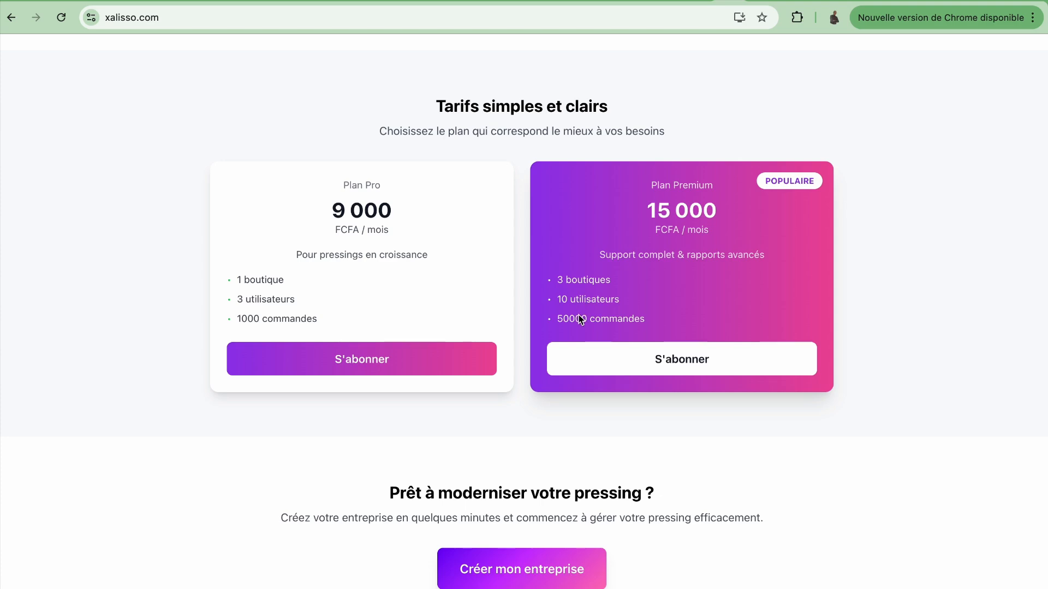
scroll(579, 317, up, 20)
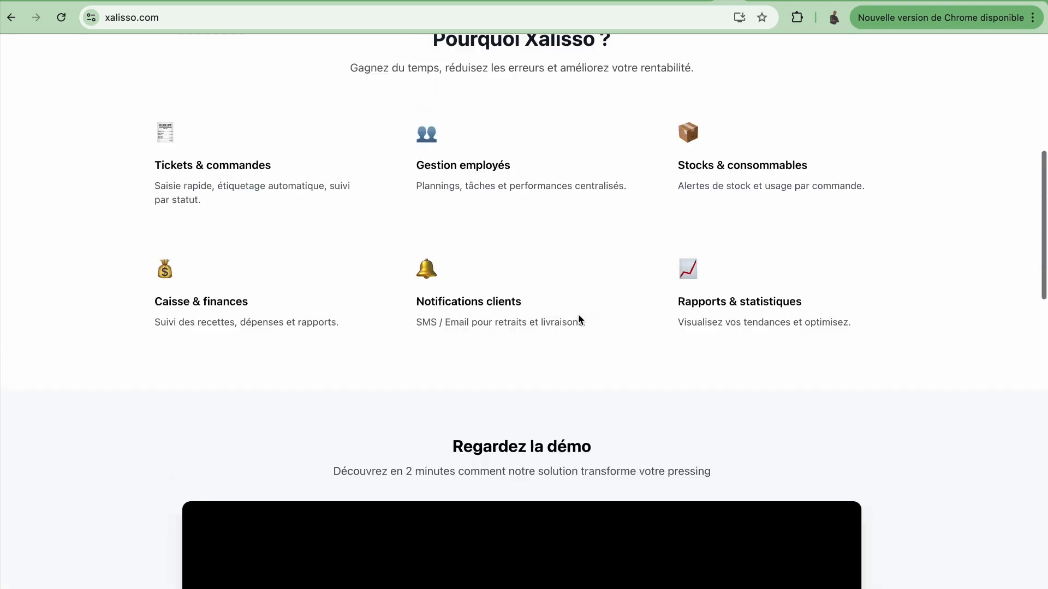
scroll(580, 316, up, 2)
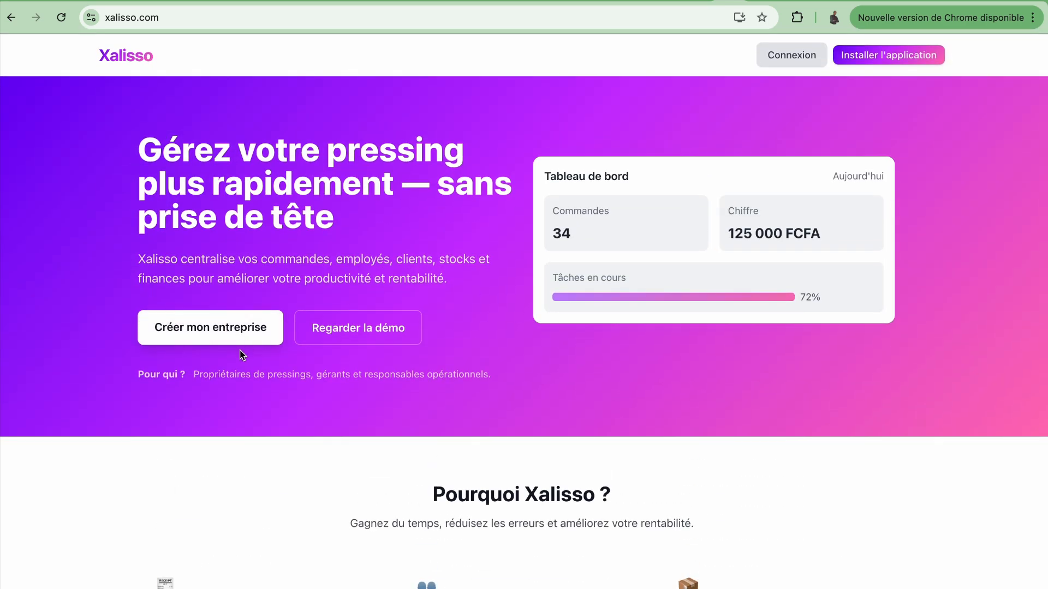
scroll(292, 504, down, 20)
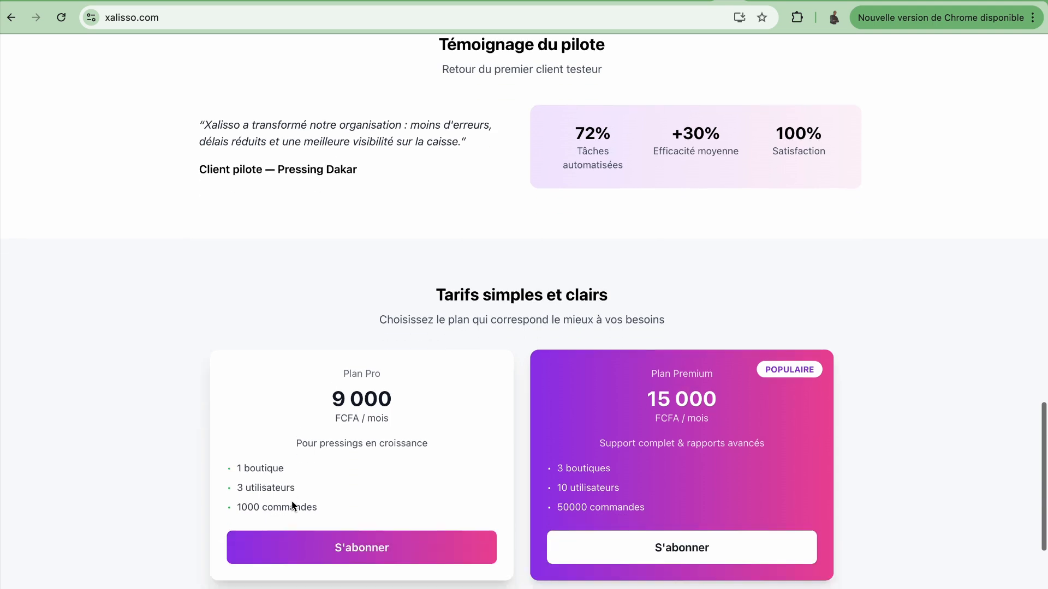
scroll(291, 500, down, 1)
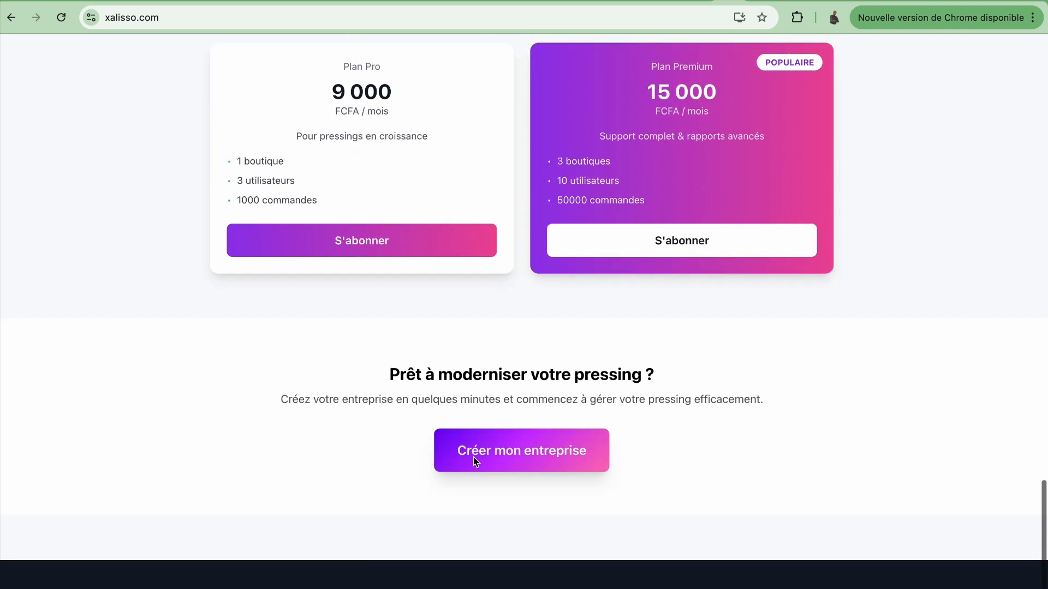
Step: Start a business sign-up with the owner's full name, e-mail, phone number and company name
click(540, 455)
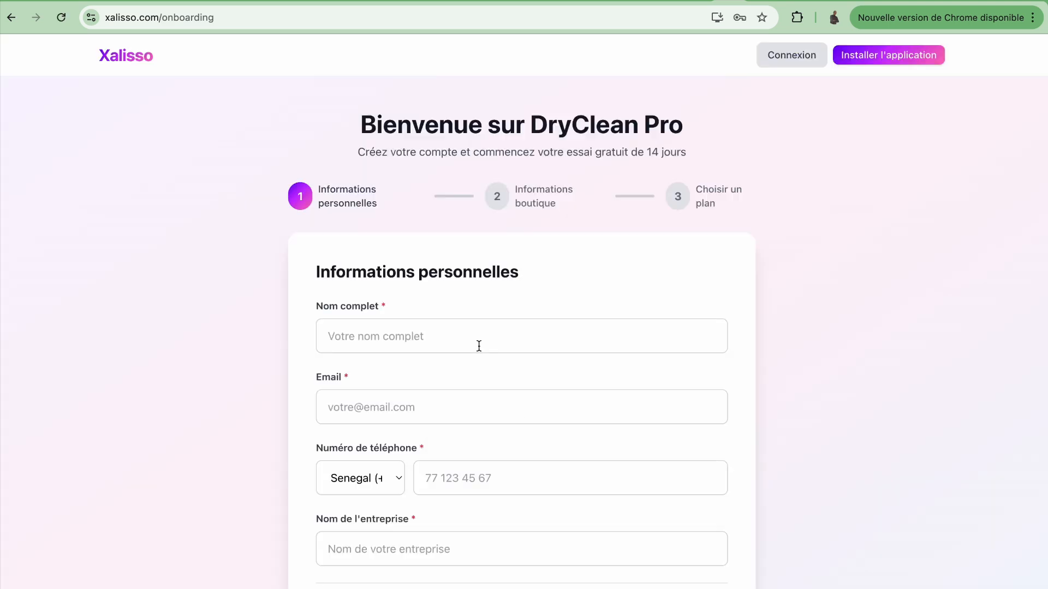
scroll(478, 346, down, 2)
click(504, 291)
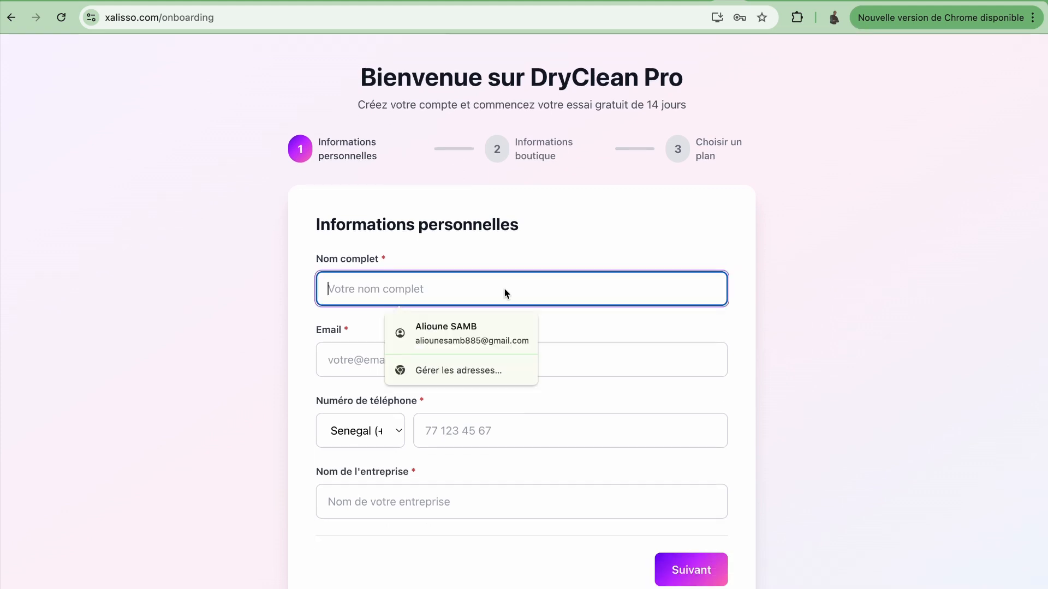
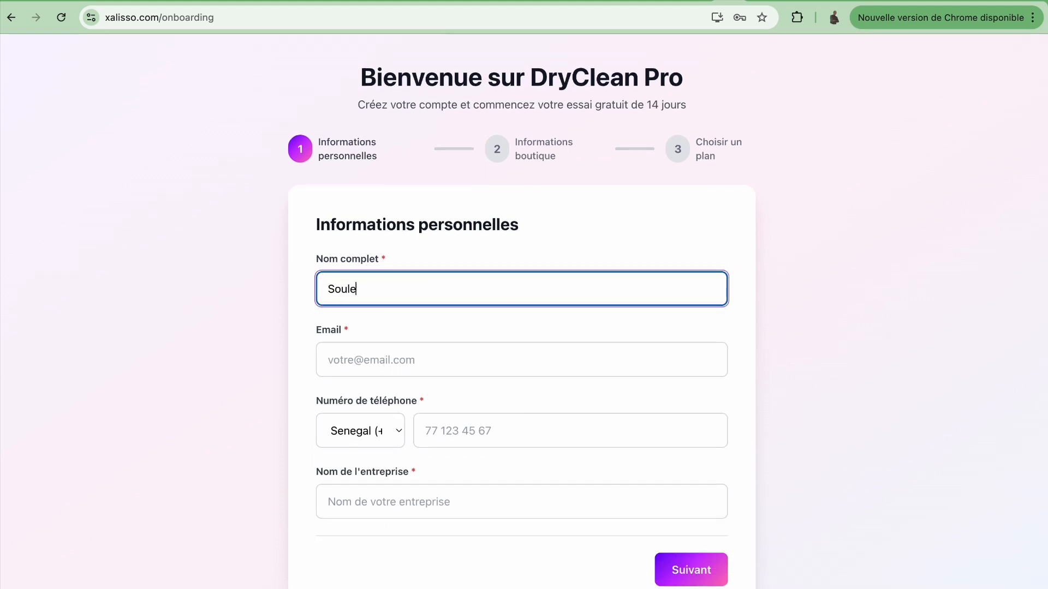
click(500, 359)
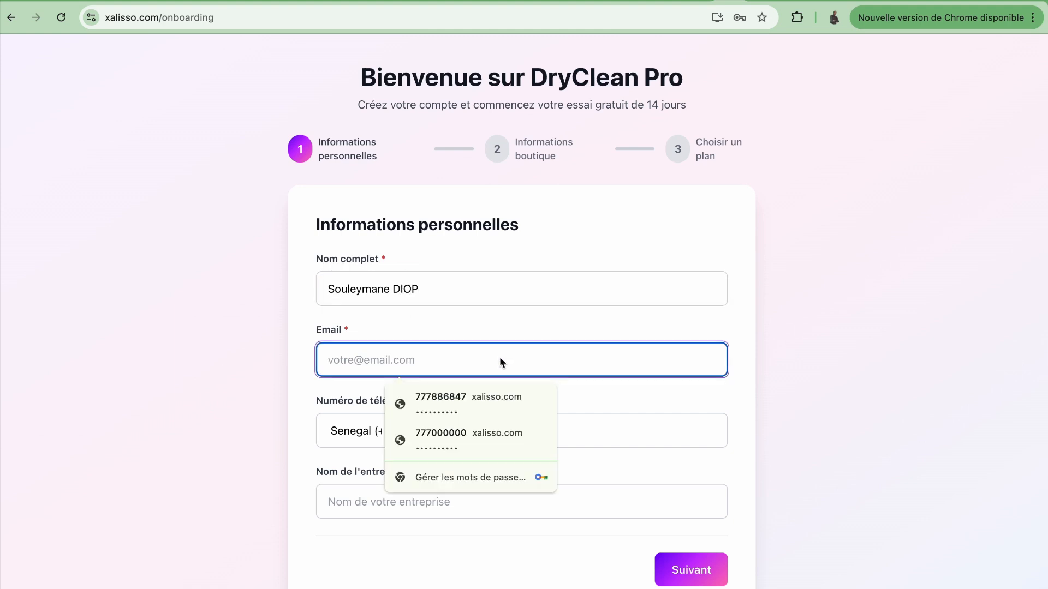
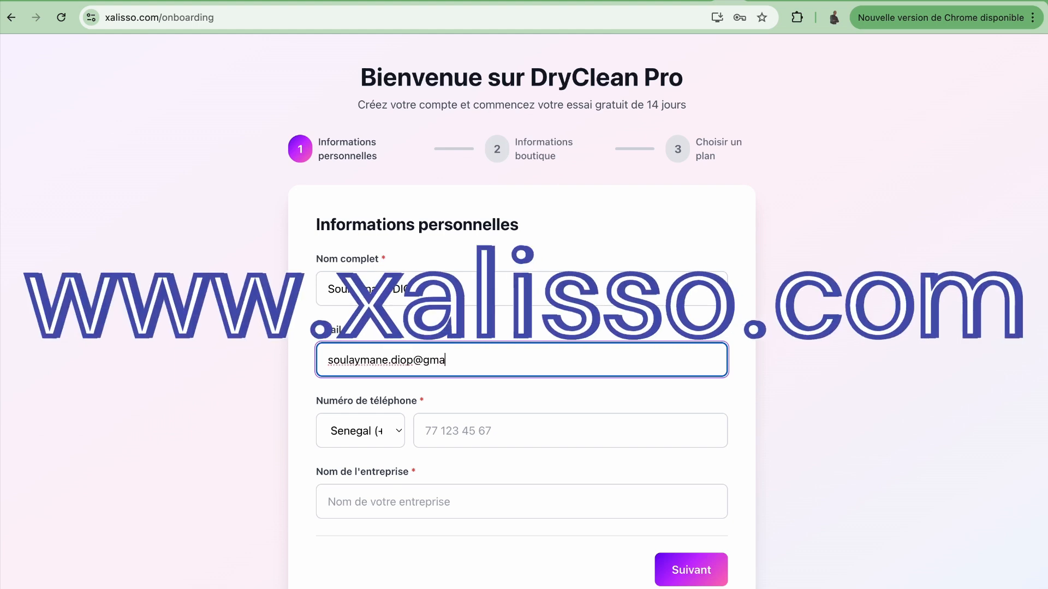
click(476, 432)
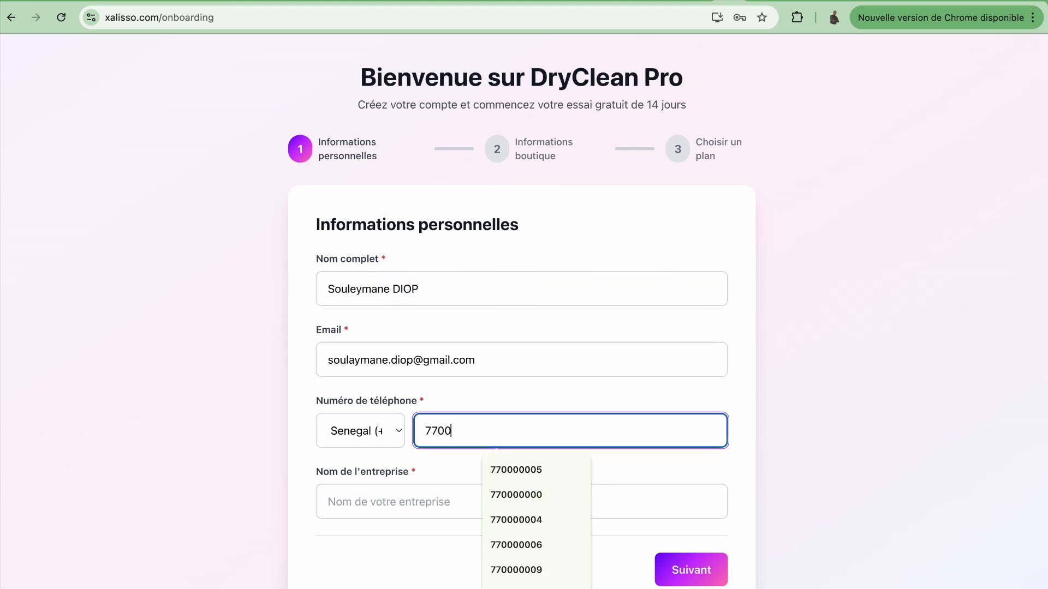
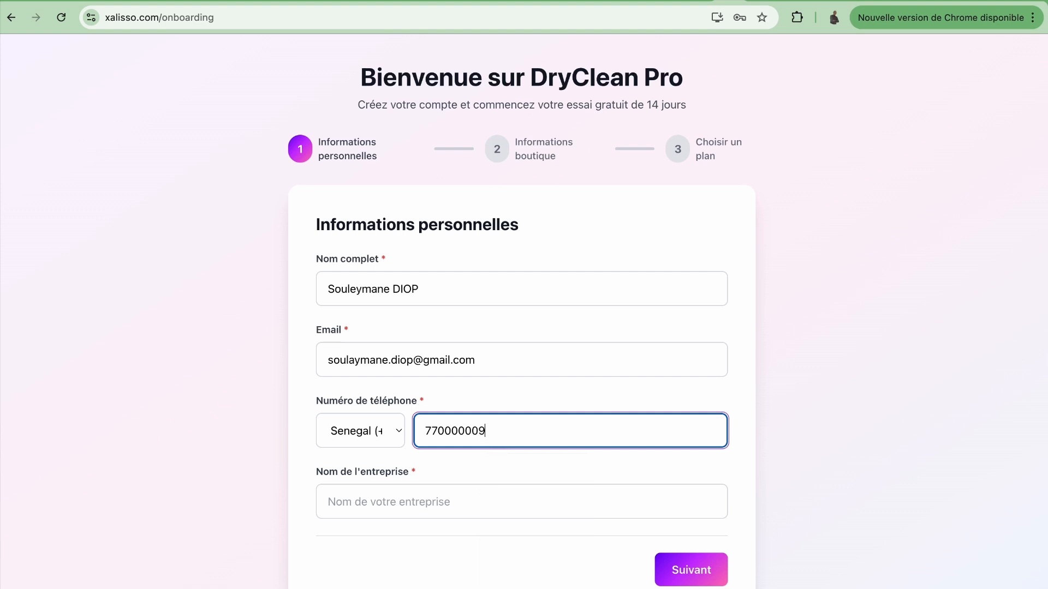
click(454, 507)
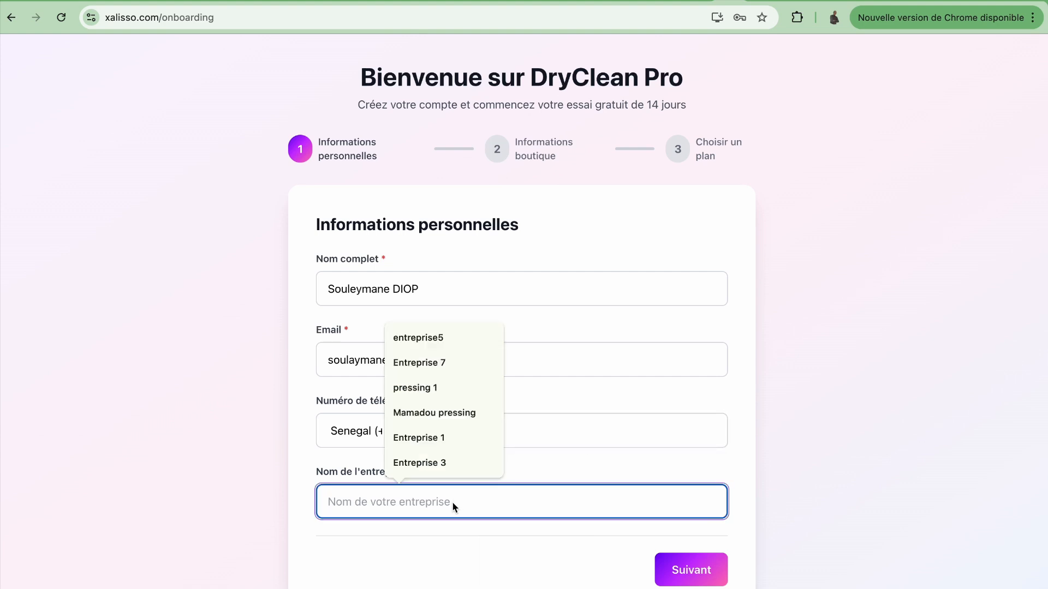
text(P)
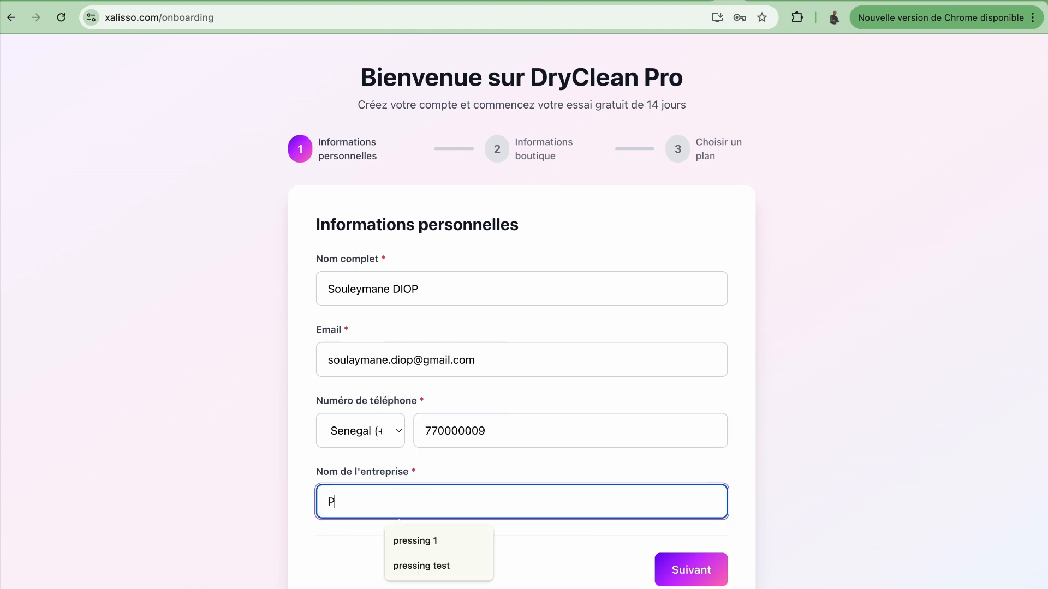
text(ressing So)
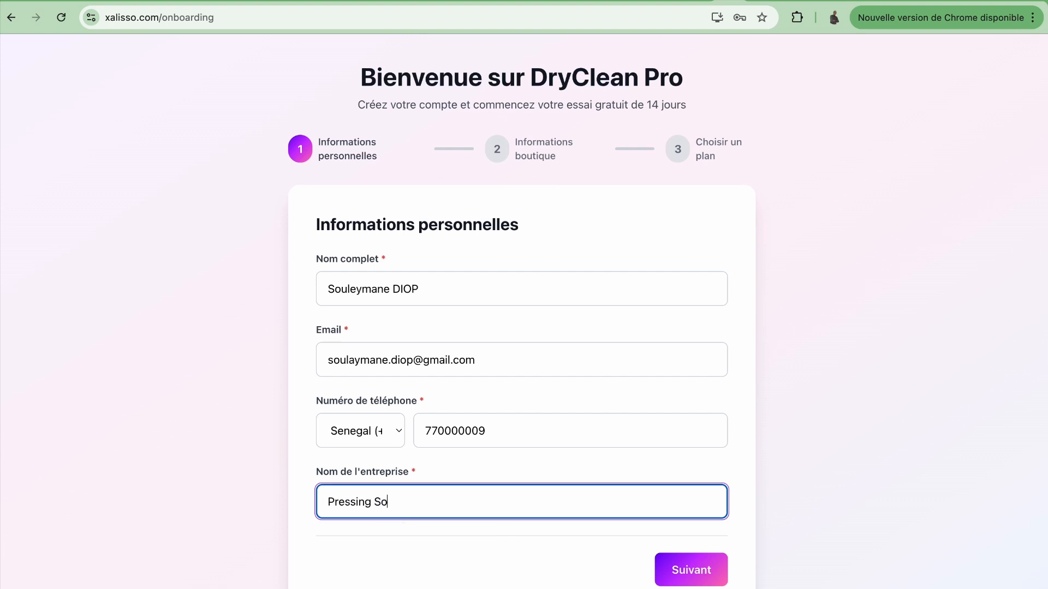
text(uleymane)
click(702, 574)
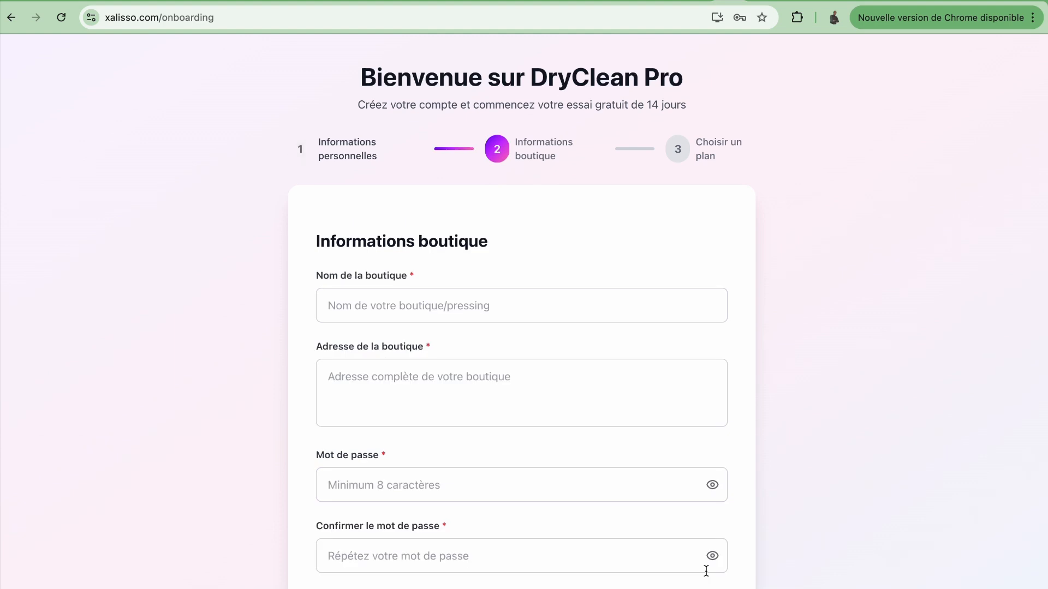
Step: Enter the shop name and the shop address Dakar
click(579, 311)
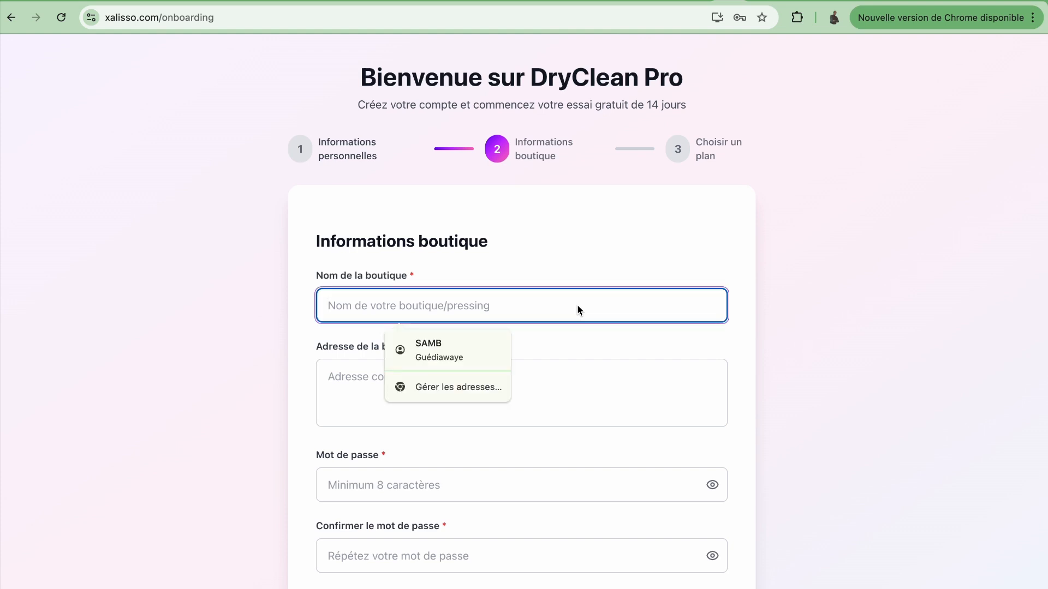
text(S)
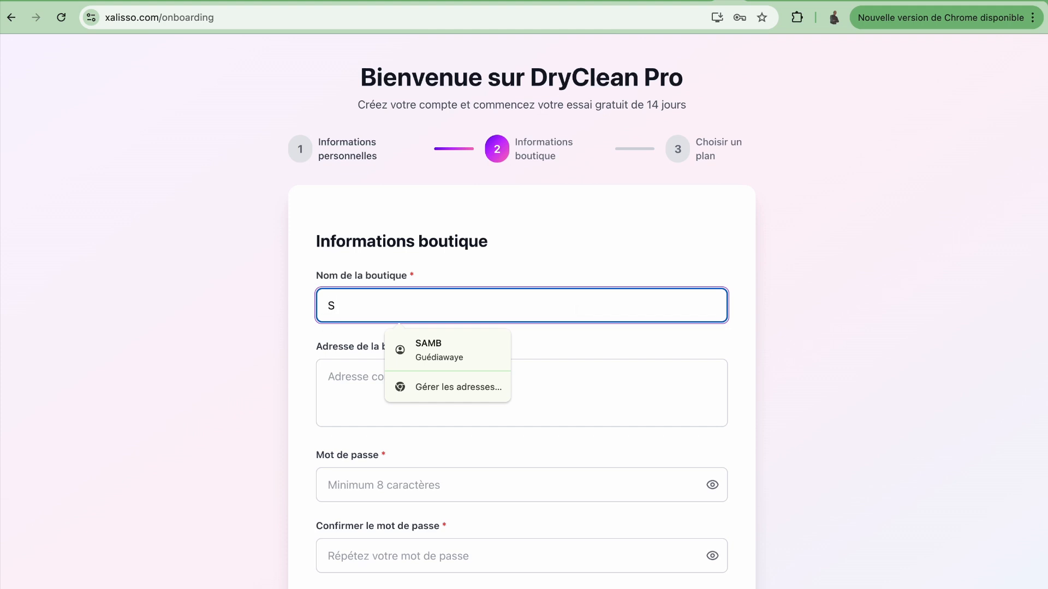
text(ouleymane pr)
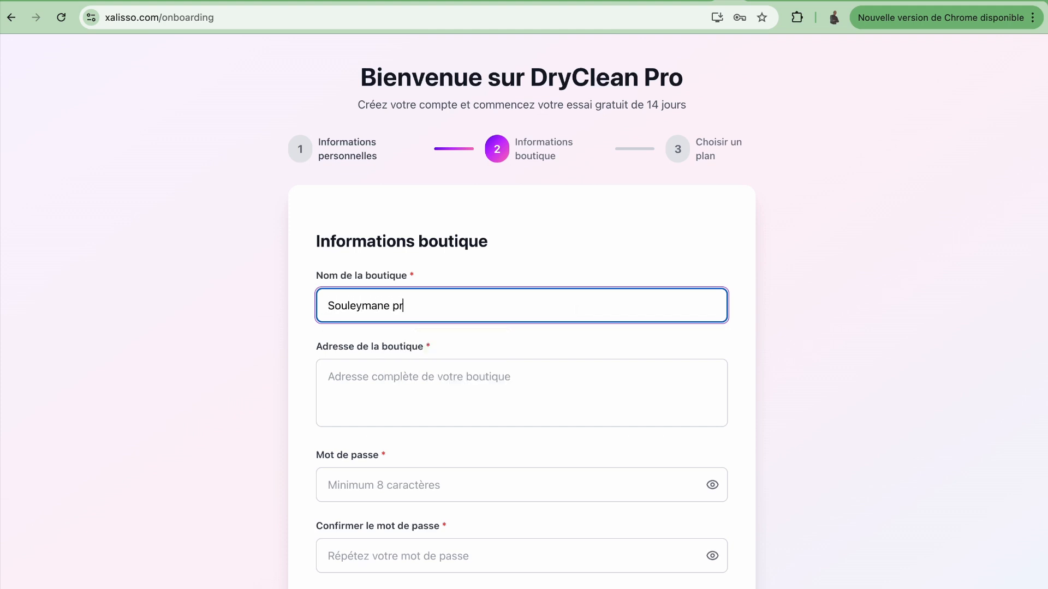
text(essing 1)
click(568, 380)
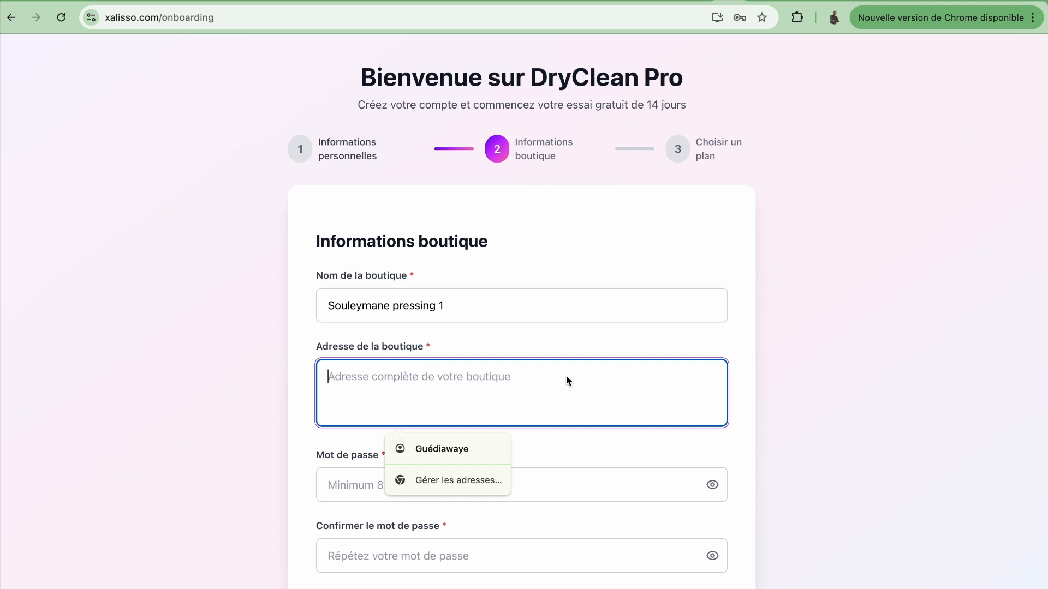
text(Dakar)
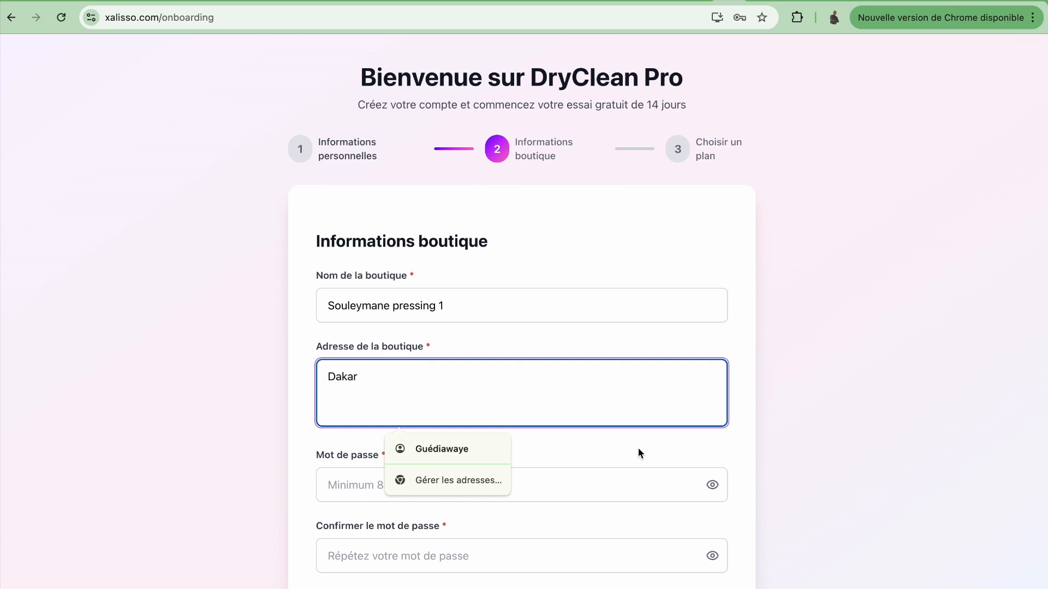
key(Tab)
Step: Set and confirm the account password, then continue to the plan choice step
scroll(538, 452, down, 1)
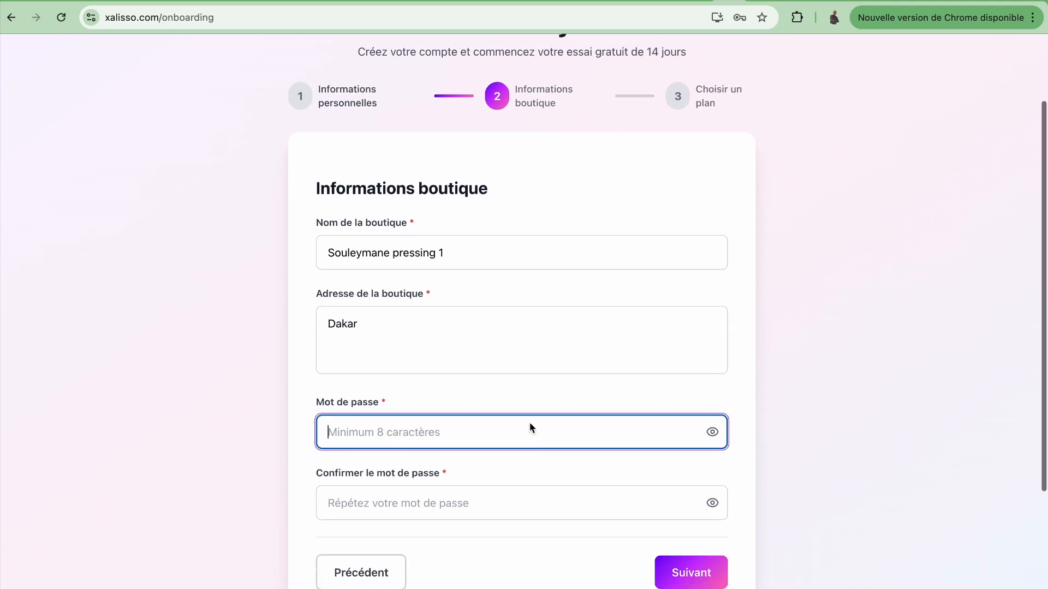
click(530, 428)
text(•••••••)
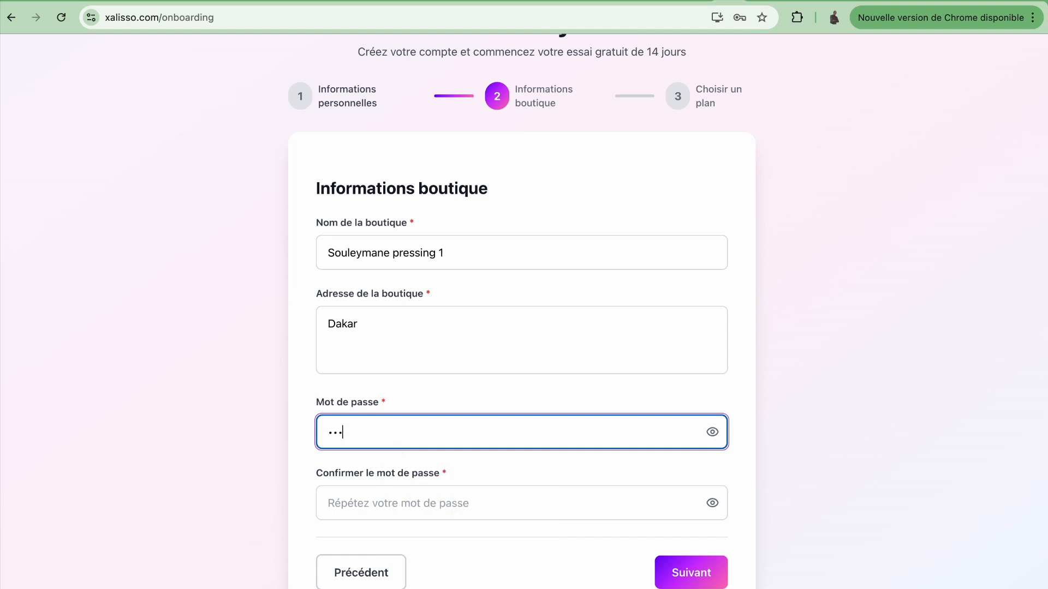
text(•••)
click(513, 504)
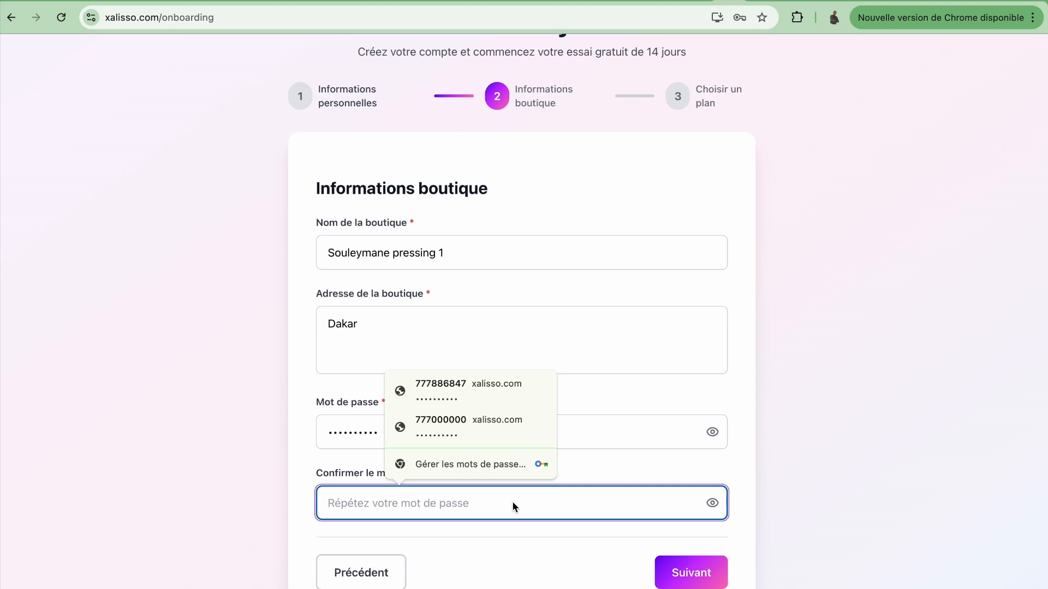
text(•••••••)
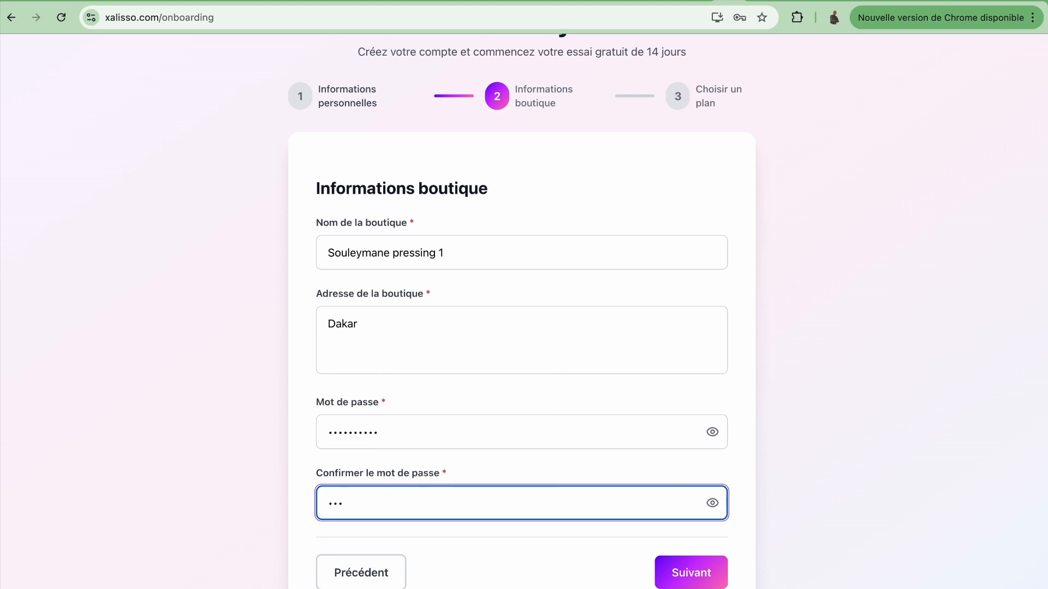
text(•••)
click(475, 468)
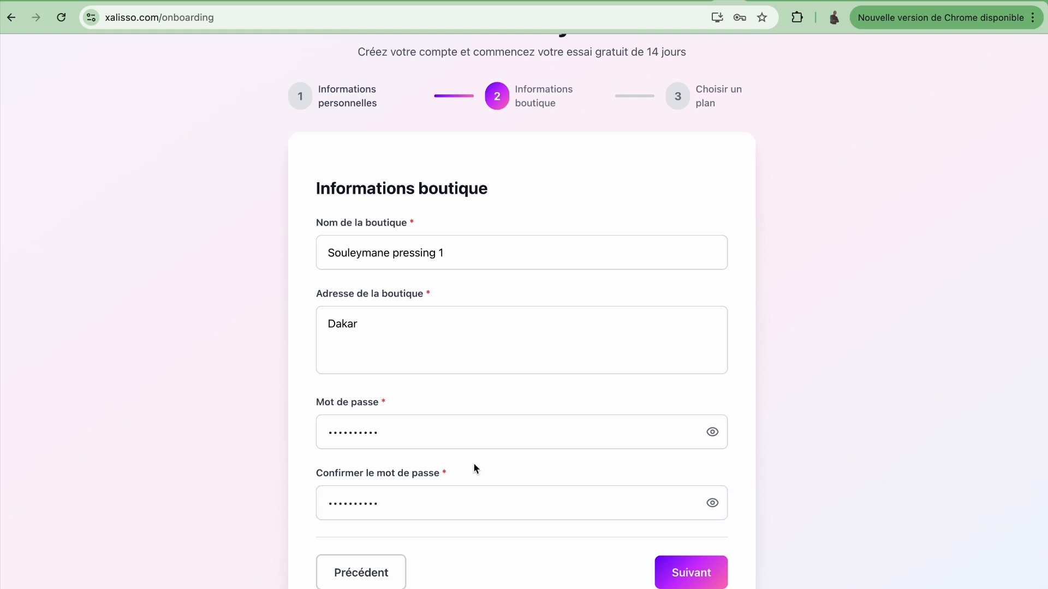
scroll(475, 468, down, 2)
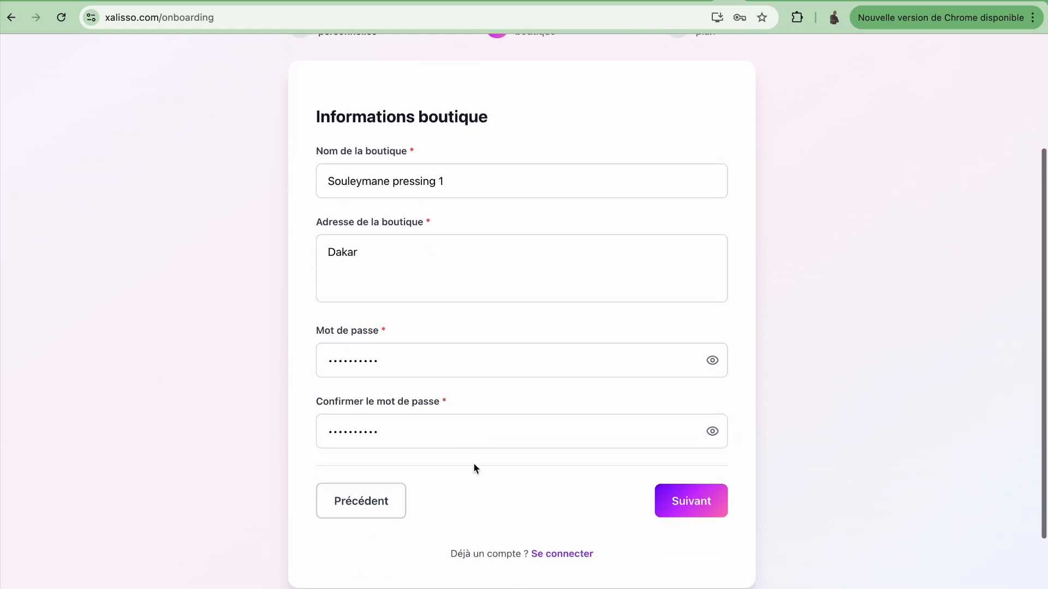
click(676, 502)
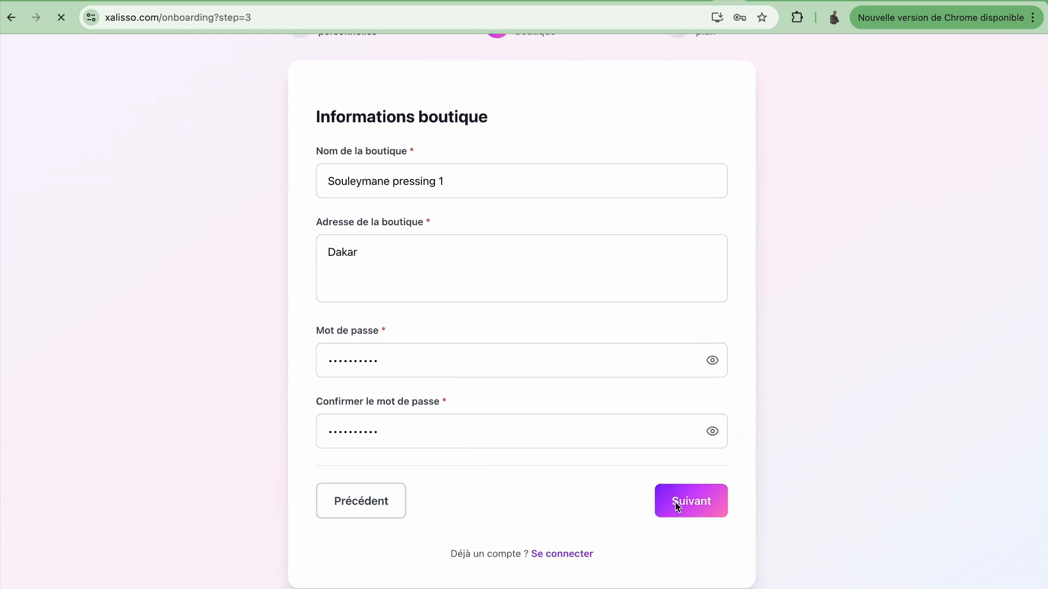
scroll(575, 283, down, 3)
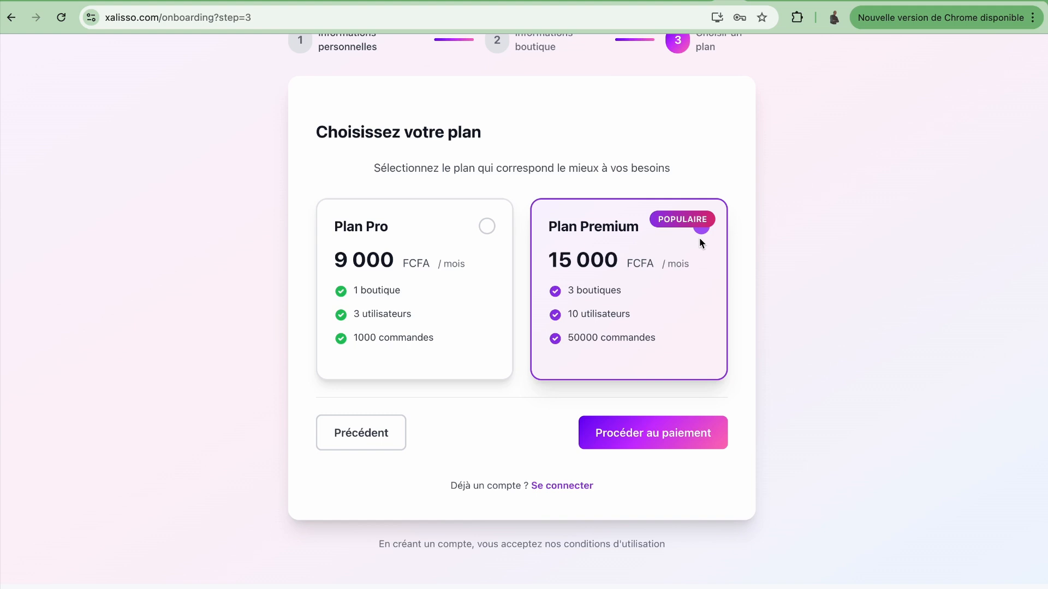
Step: Choose Plan Pro at 9 000 FCFA per month and proceed to payment
click(486, 227)
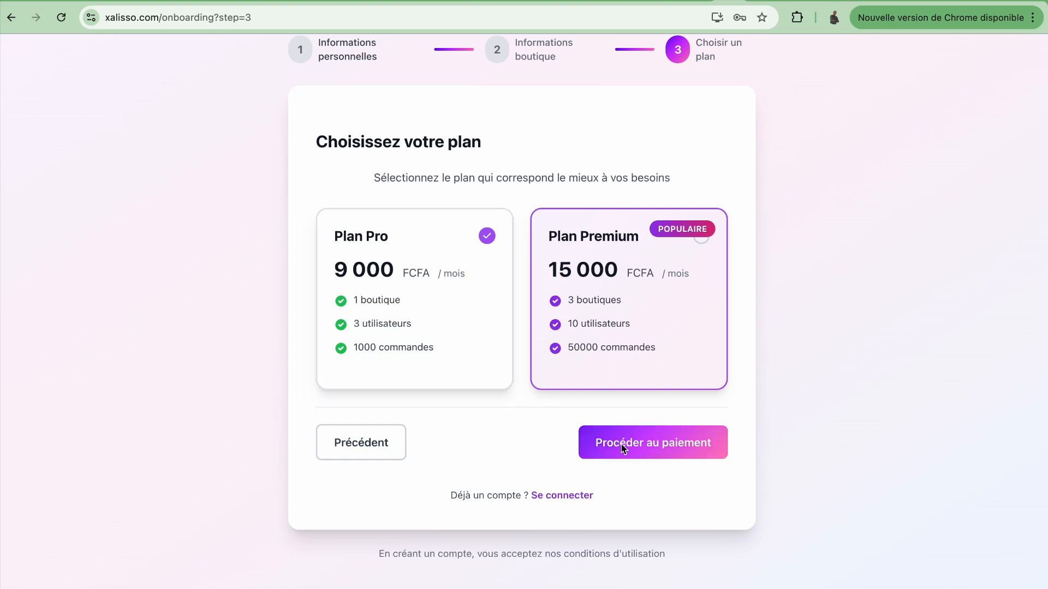
click(660, 447)
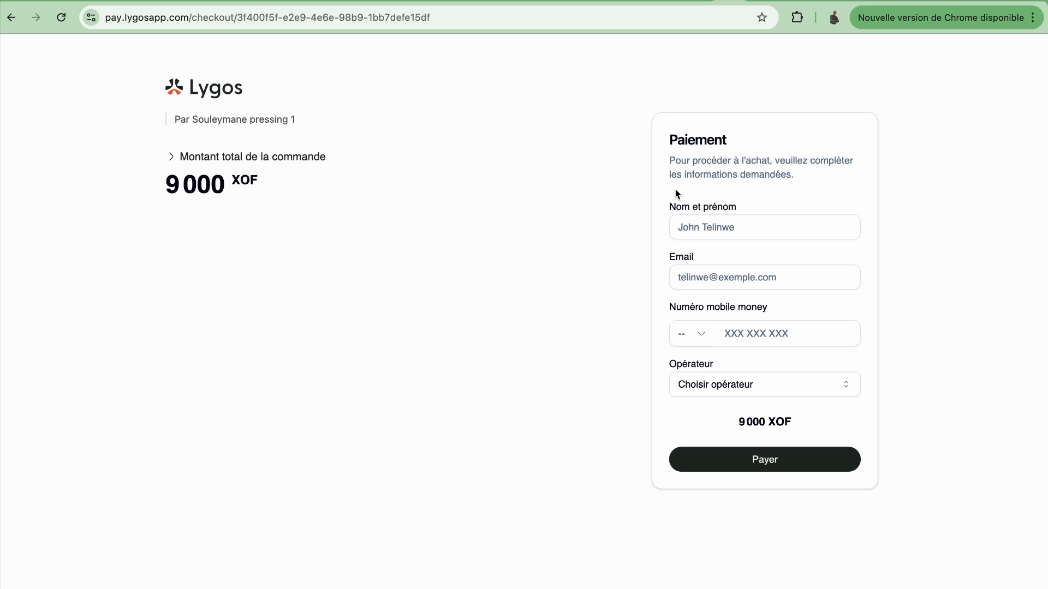
Step: Enter the payer's full name and e-mail address on the Lygos checkout
click(708, 228)
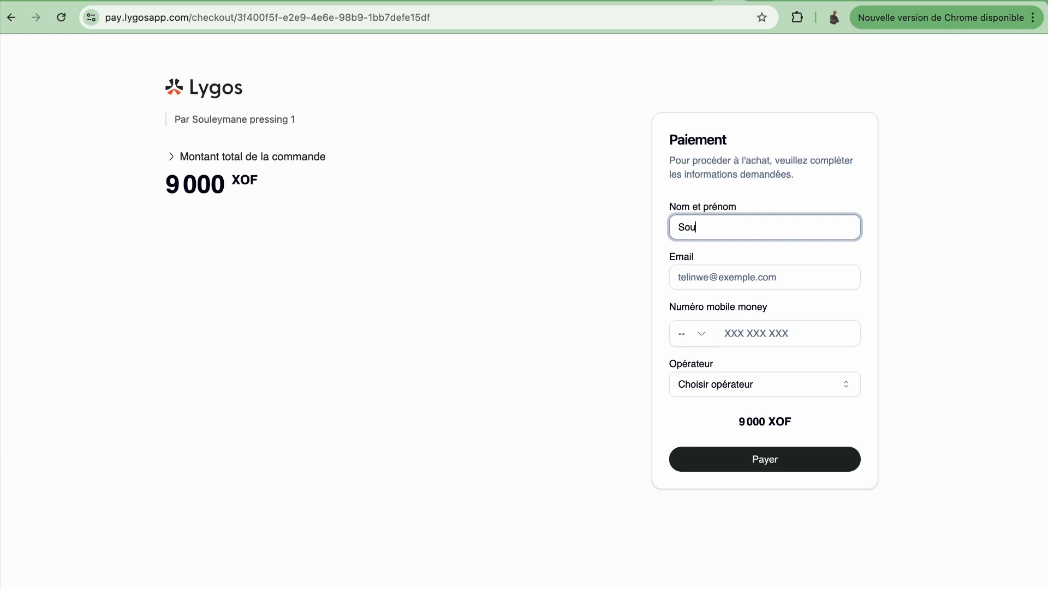
click(733, 280)
Step: Select Senegal as the phone country and fill in the saved mobile money number
click(701, 333)
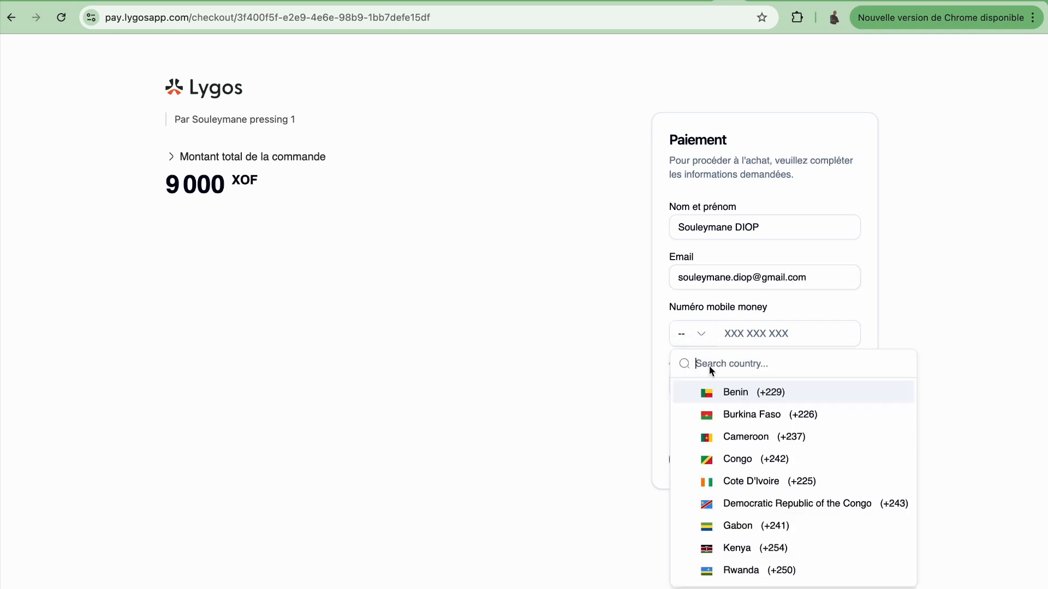
text(se)
key(BackSpace)
key(BackSpace)
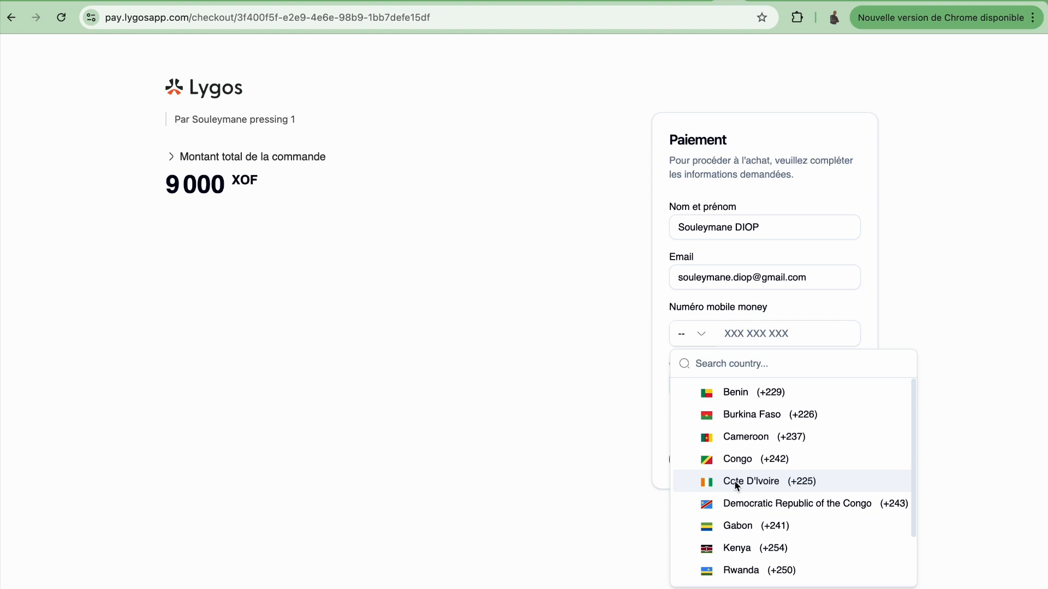
text(s)
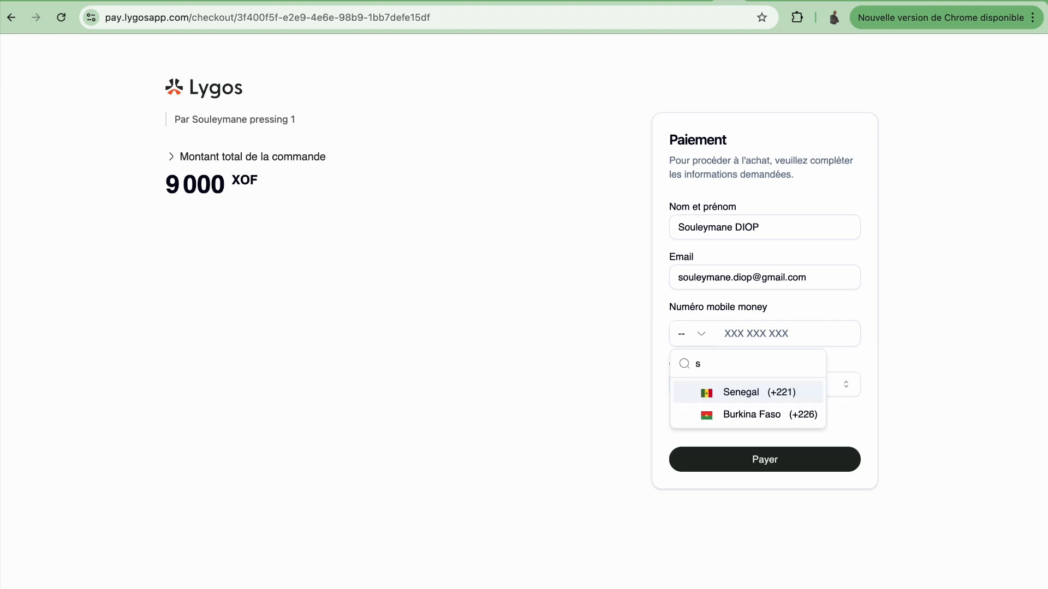
text(oule)
click(748, 393)
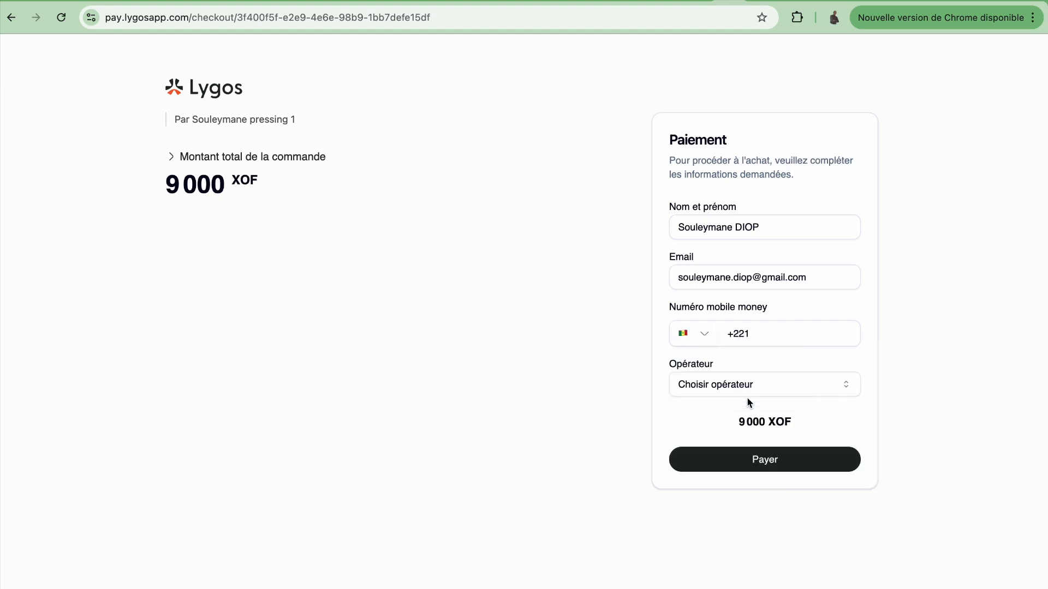
click(801, 339)
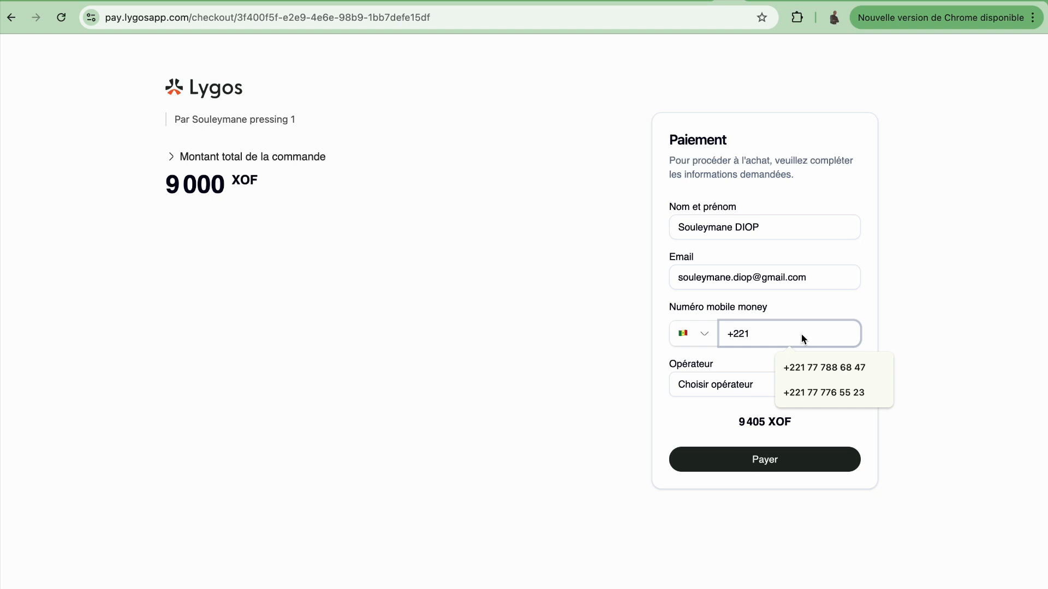
click(825, 369)
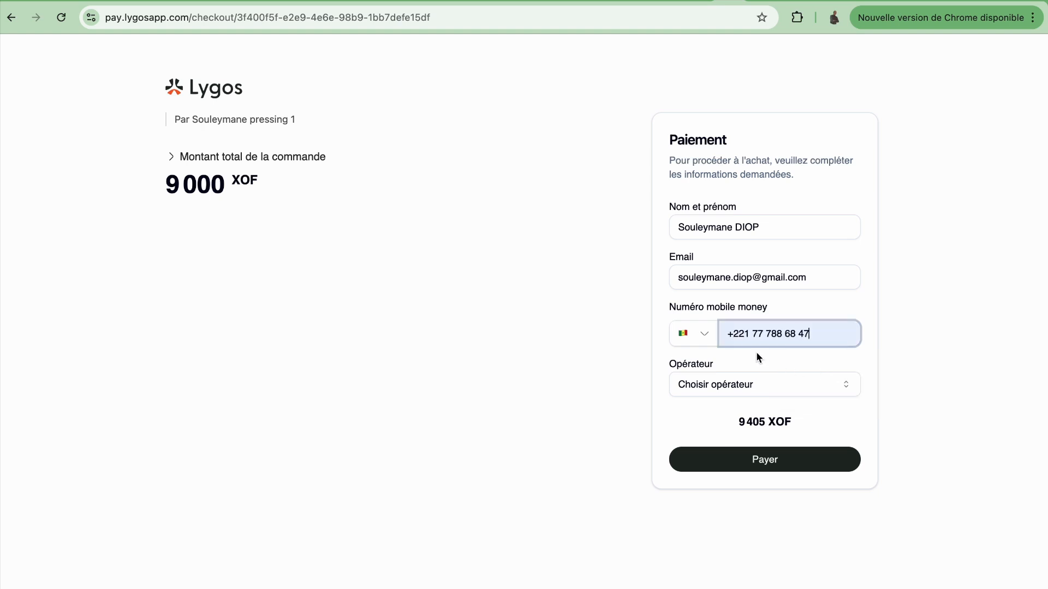
Step: Choose ORANGE as the operator and submit the 9 405 XOF payment
click(747, 388)
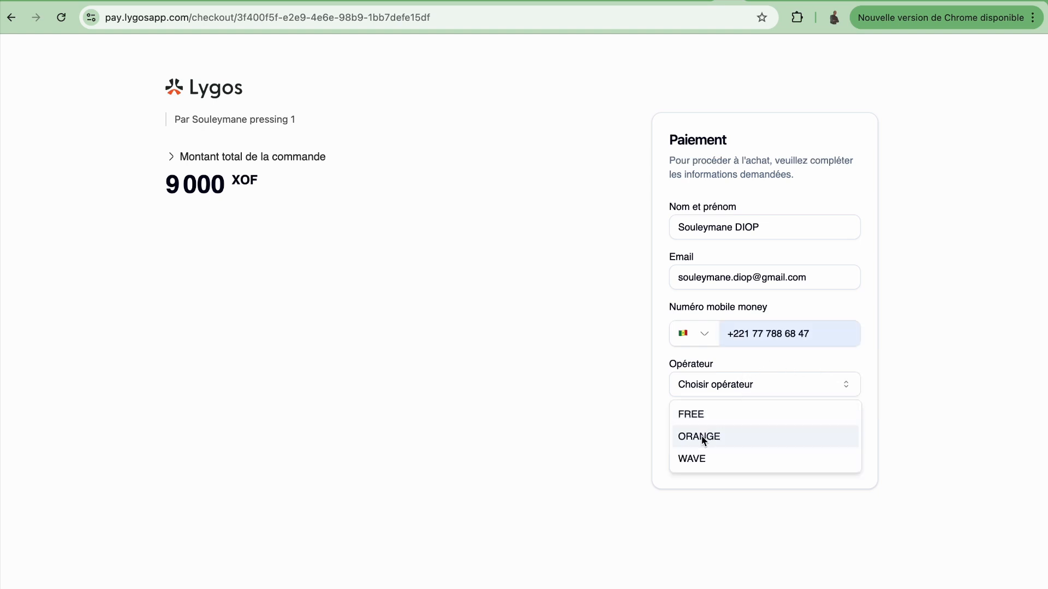
click(702, 435)
click(751, 388)
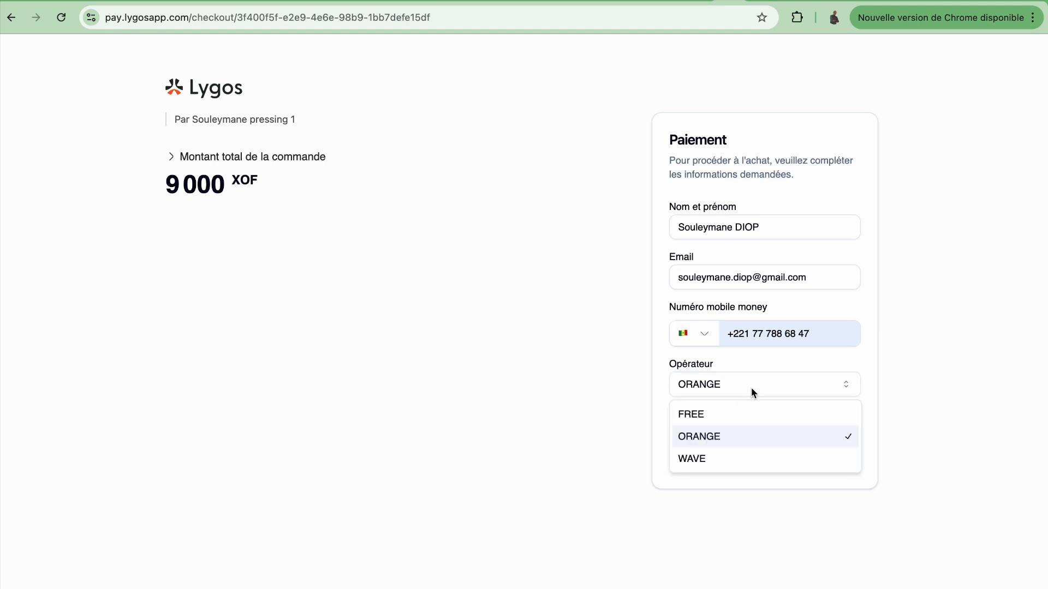
click(712, 439)
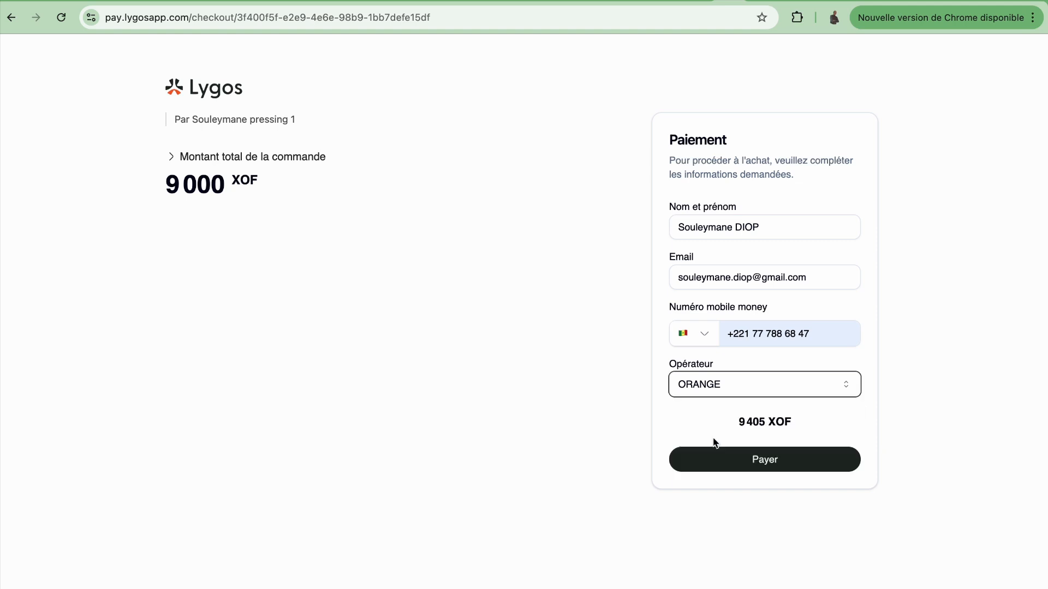
click(773, 463)
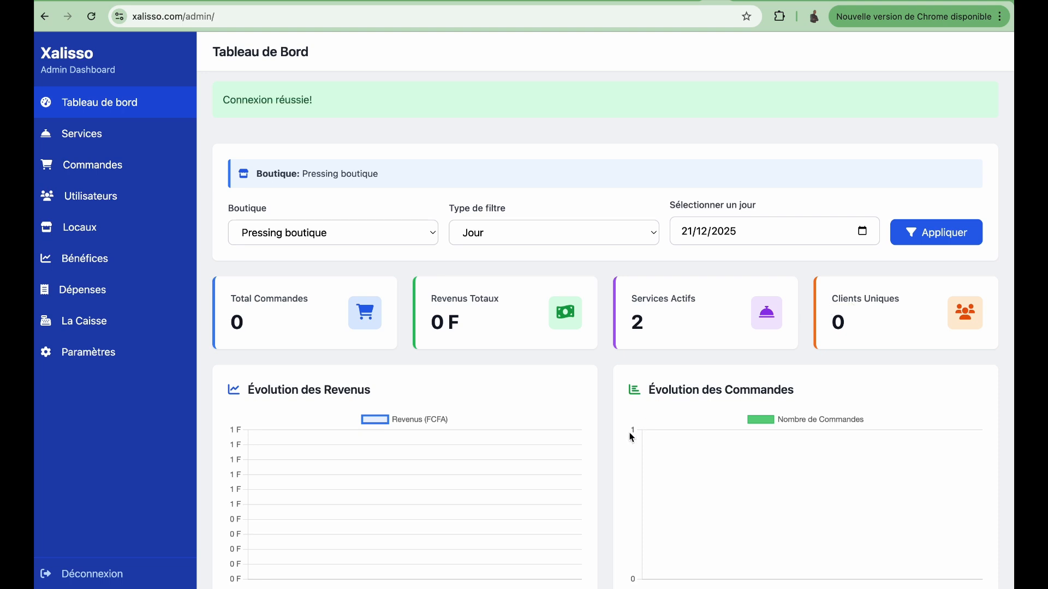
Step: Look over the admin dashboard and go to the Services page
scroll(631, 436, down, 9)
scroll(631, 436, down, 3)
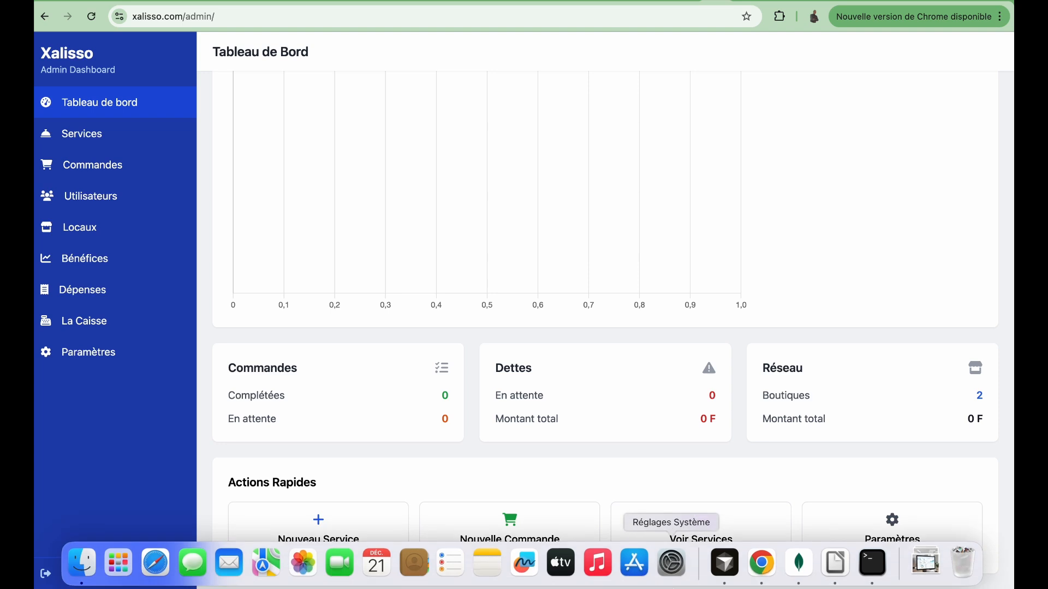
scroll(580, 304, up, 6)
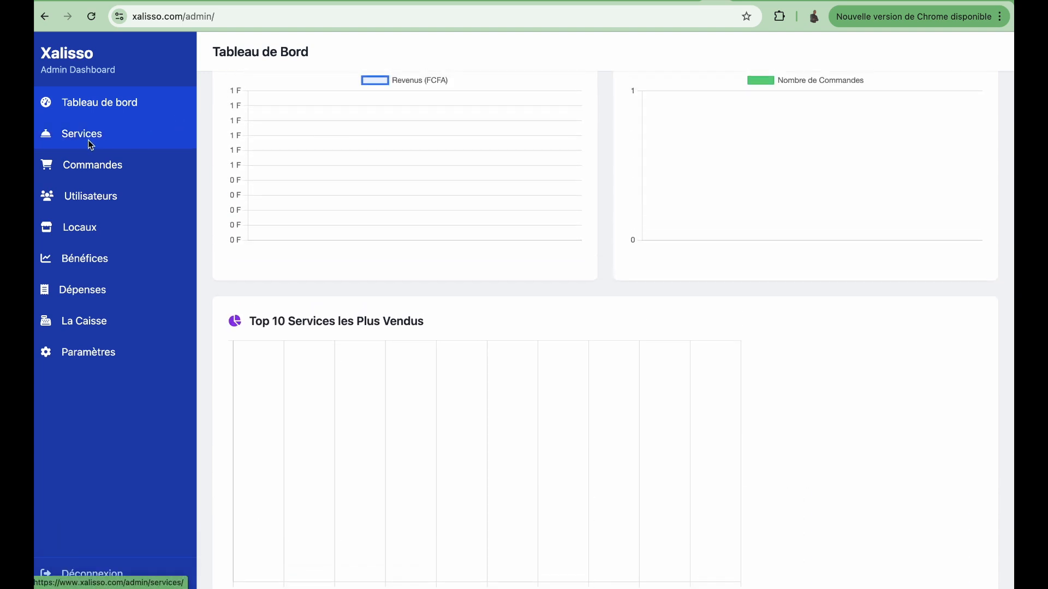
click(90, 143)
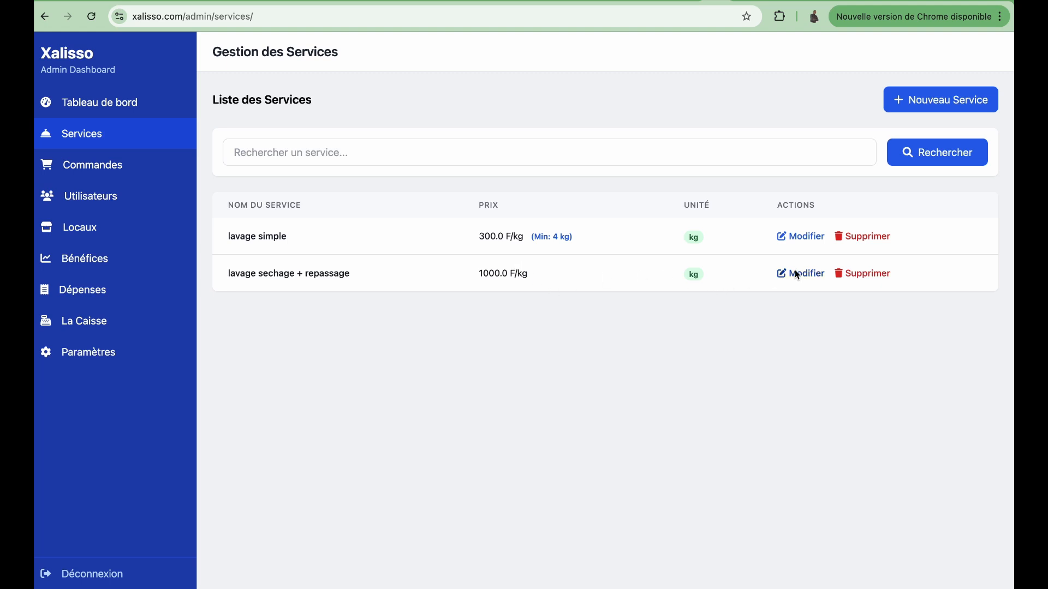
Step: Fill a new service form: 'Lavage costume africain', price 5000, unit unité
click(935, 103)
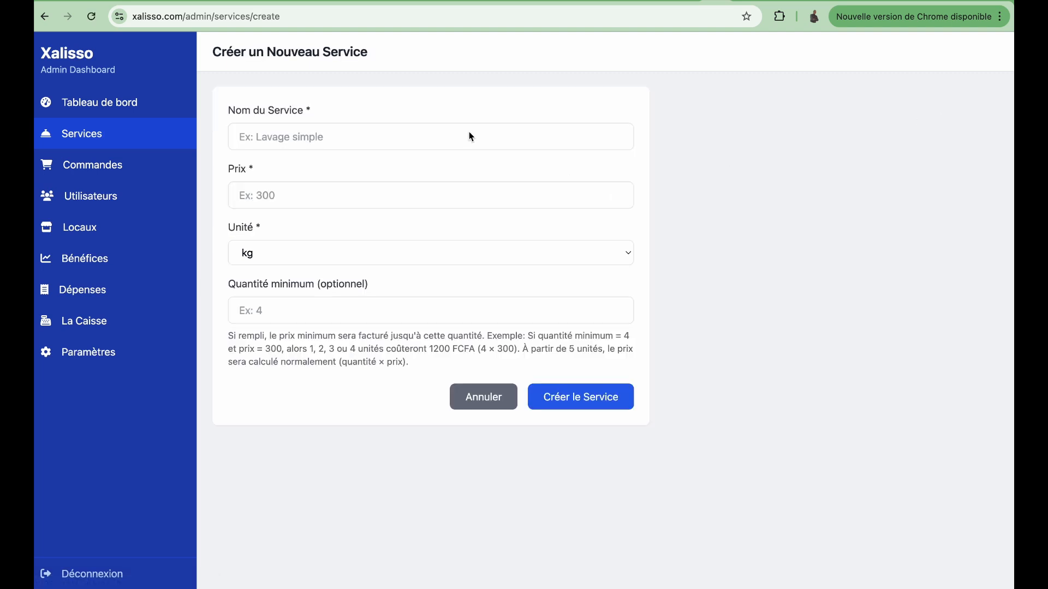
click(471, 137)
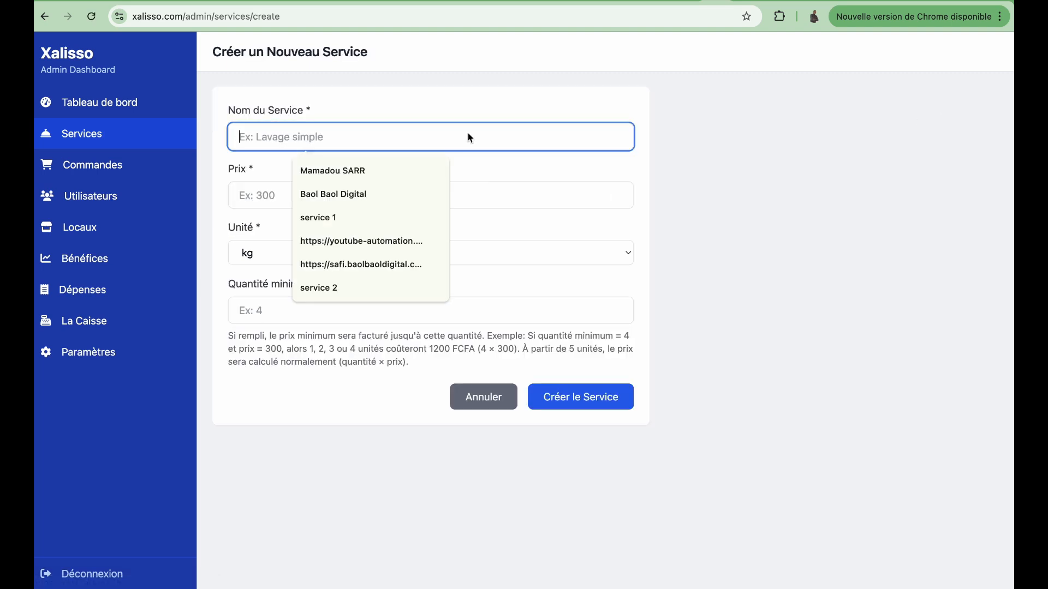
text(La)
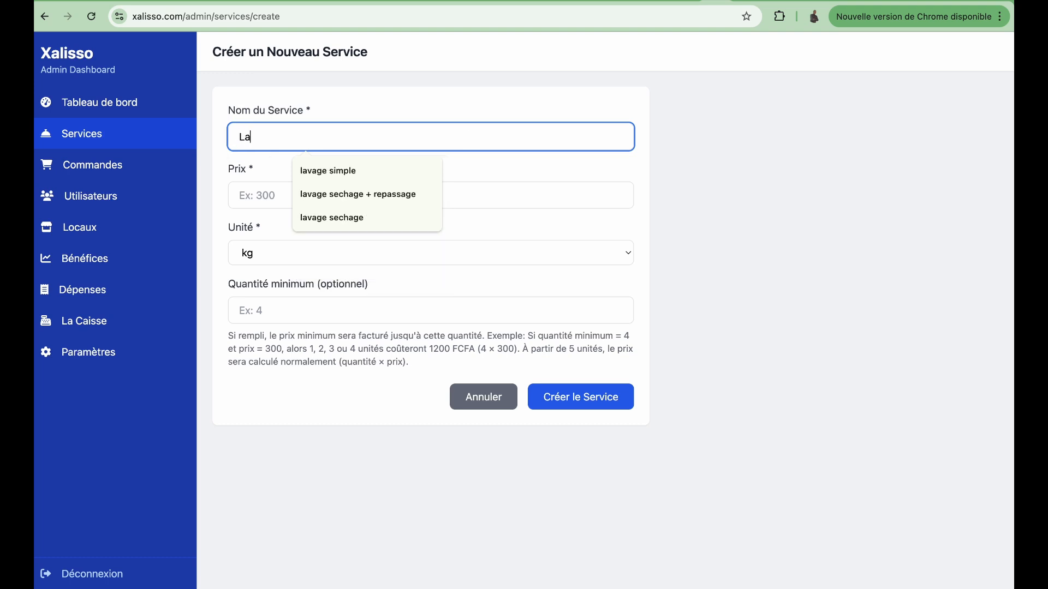
text(vage costu)
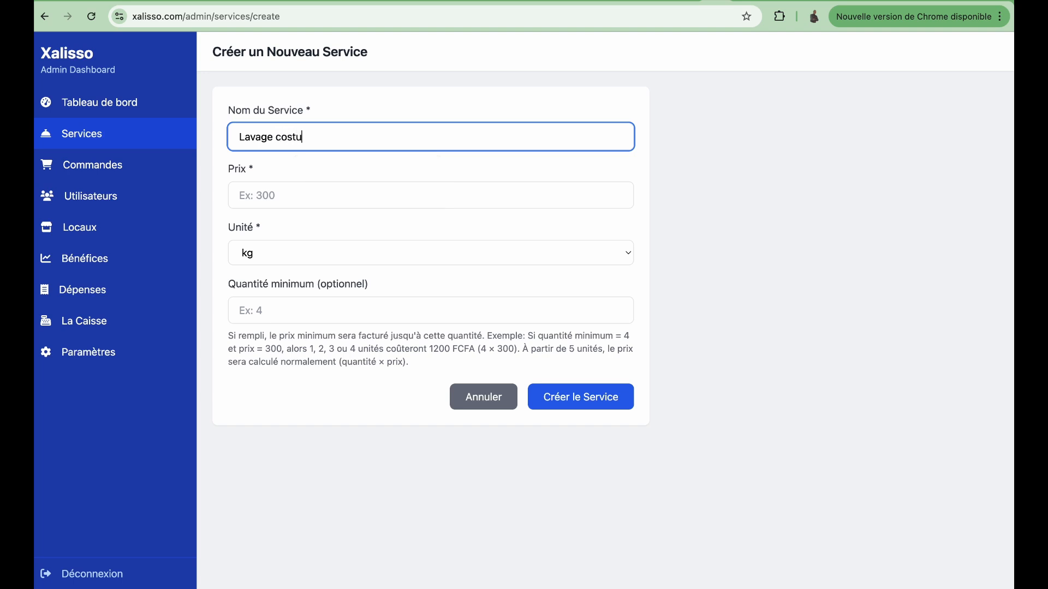
text(me africain)
click(411, 197)
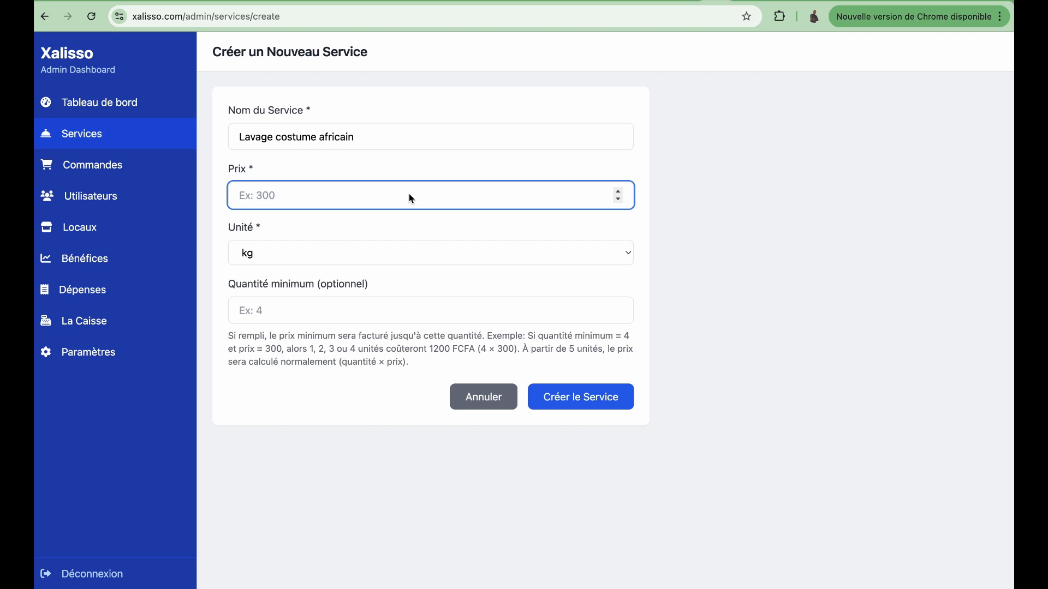
text(5000)
click(441, 250)
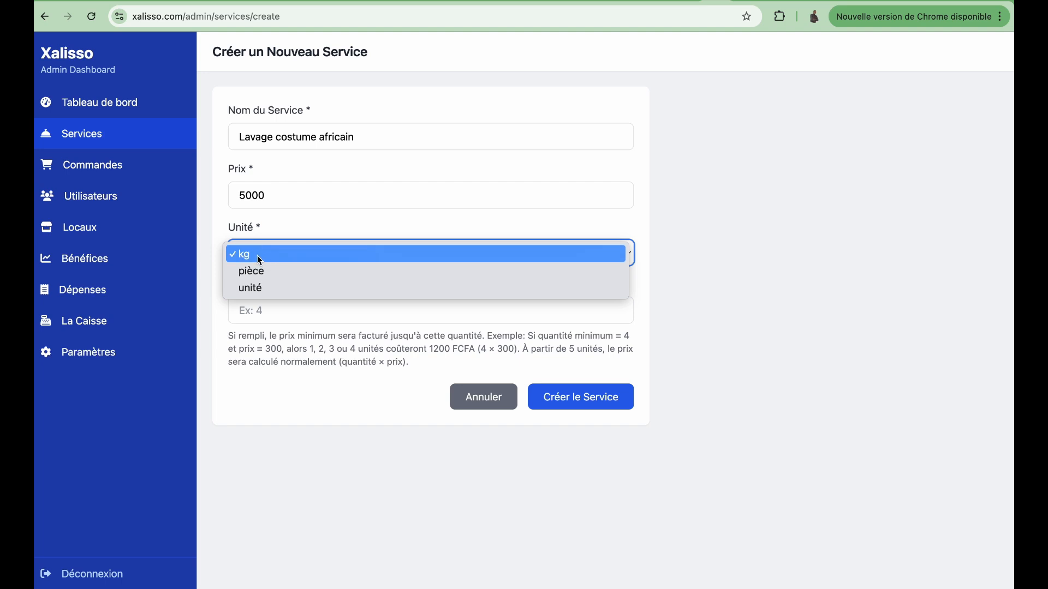
click(254, 291)
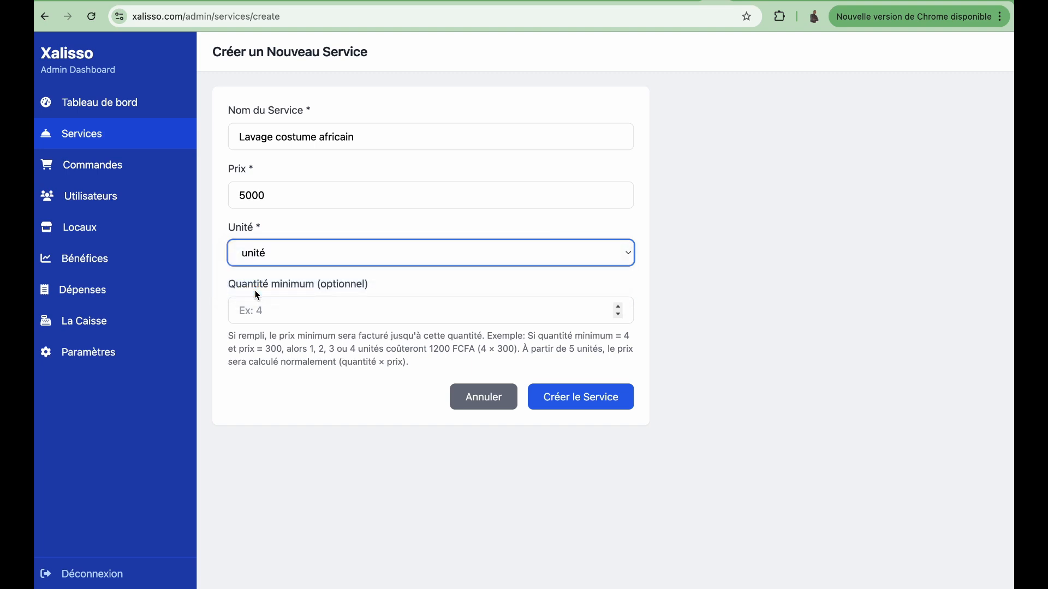
Step: Leave the minimum quantity empty and create the Lavage costume africain service
click(275, 316)
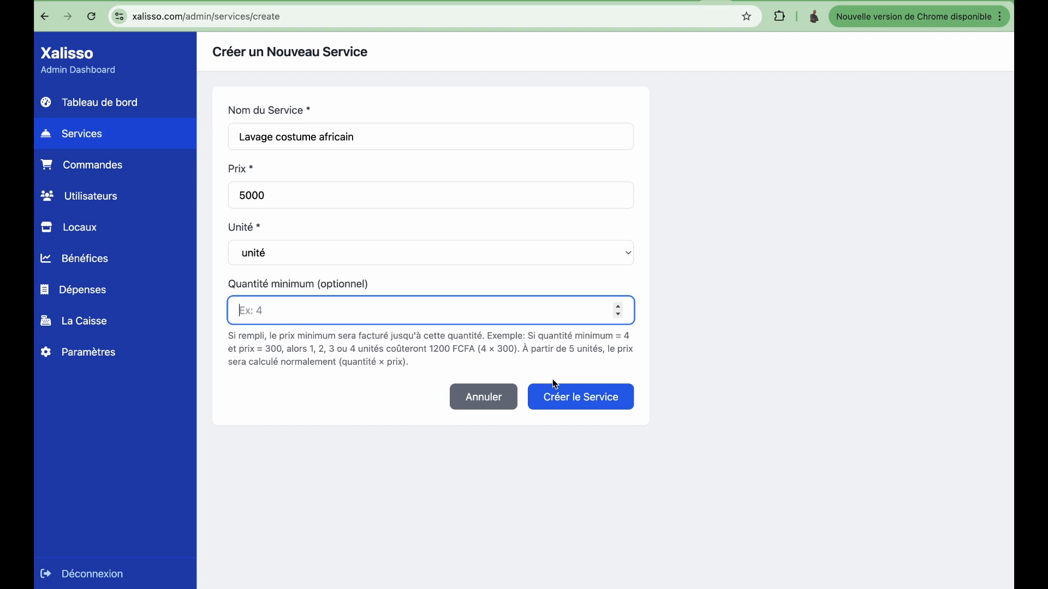
click(588, 405)
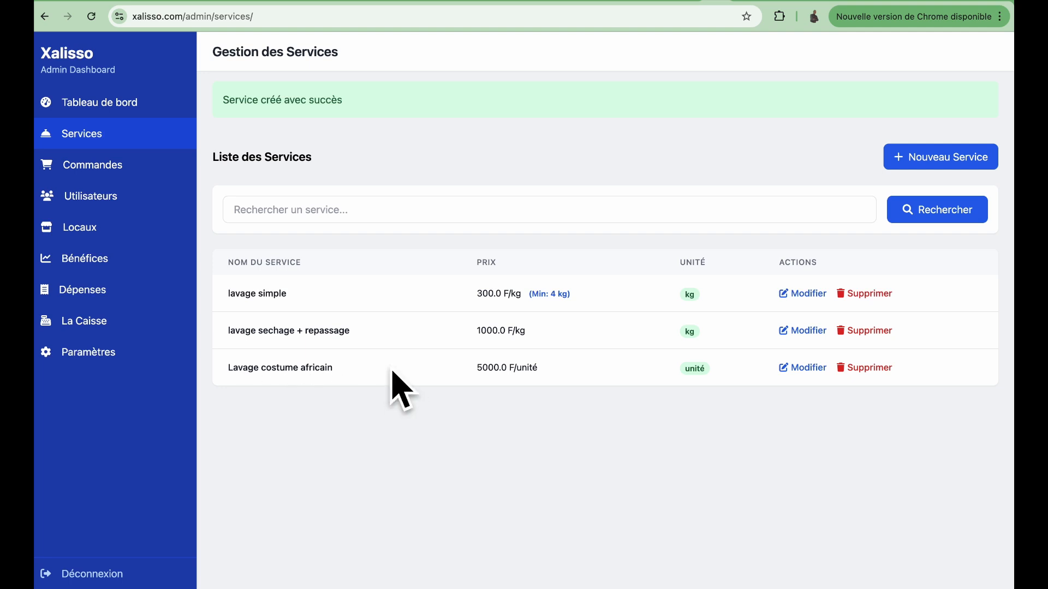
Step: Start a new order from the orders page and enter the client's name
click(104, 174)
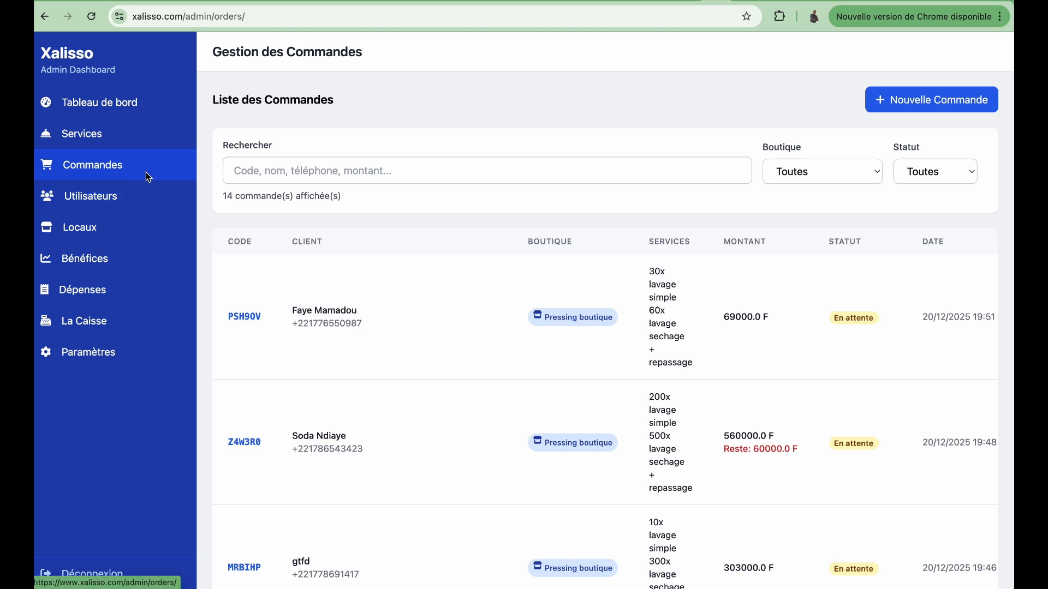
click(936, 108)
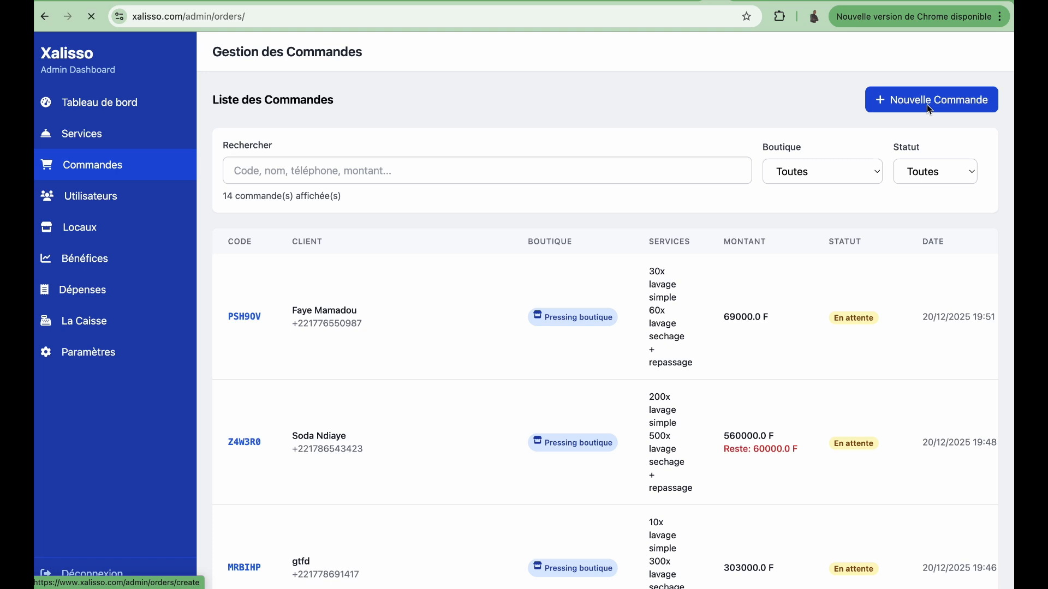
click(470, 171)
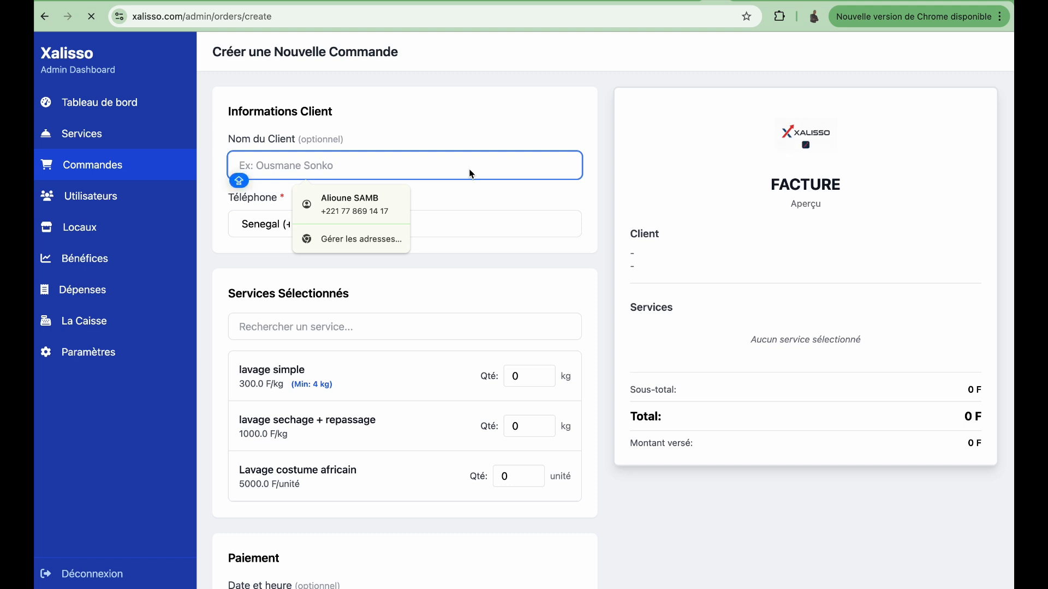
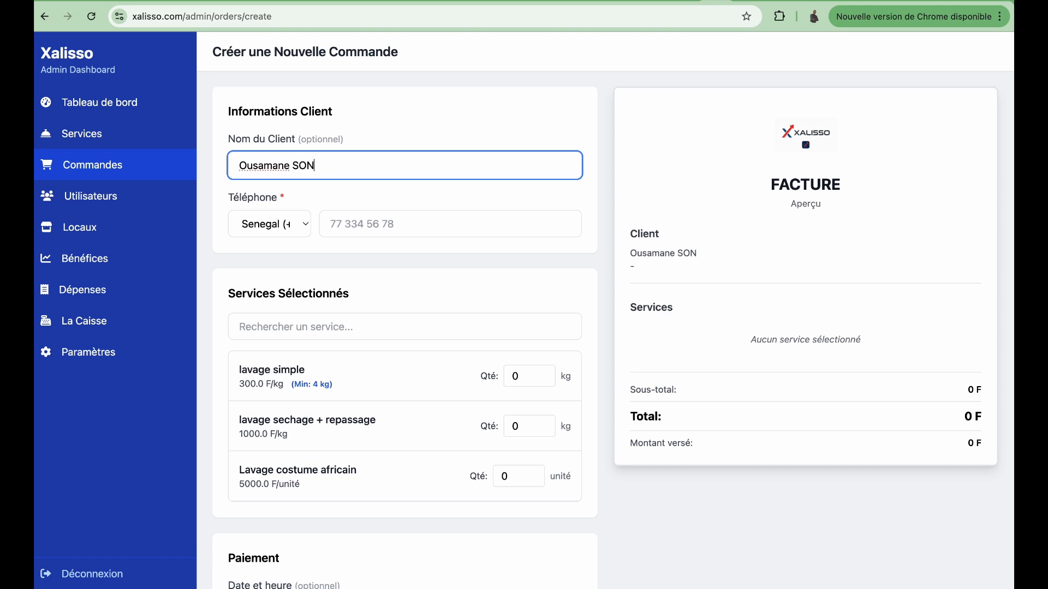
click(263, 166)
key(BackSpace)
Step: Keep Senegal (+221) as the country code and enter the client's phone number
click(356, 225)
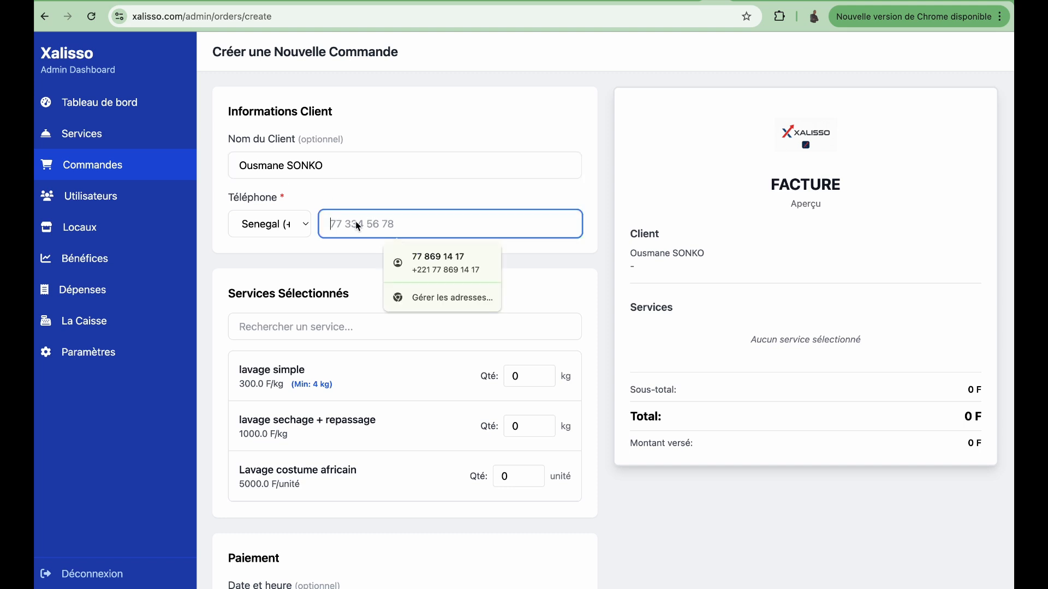
click(304, 229)
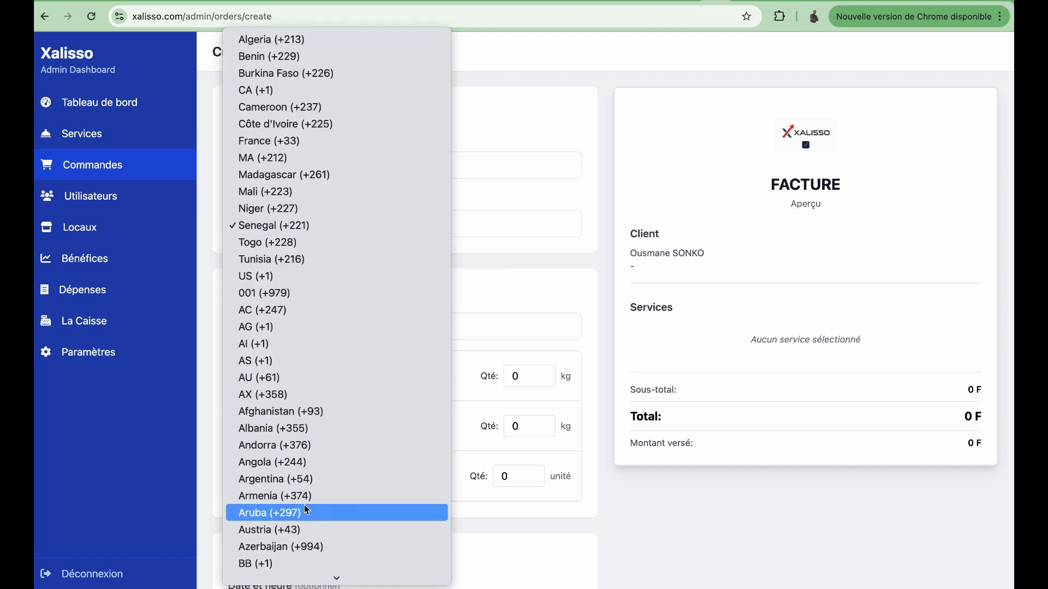
scroll(303, 505, down, 3)
scroll(305, 510, up, 2)
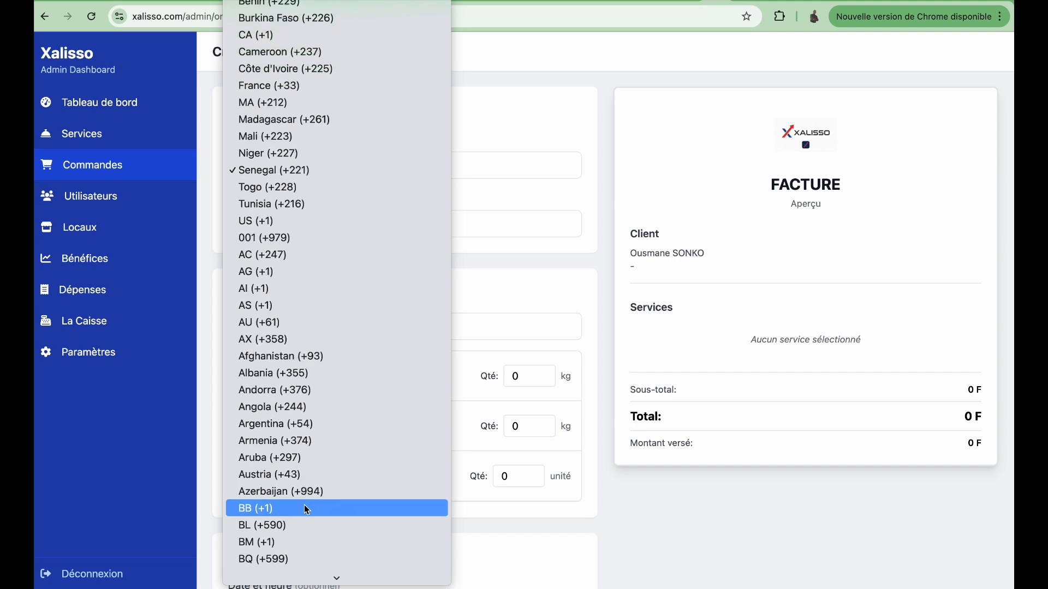
click(522, 280)
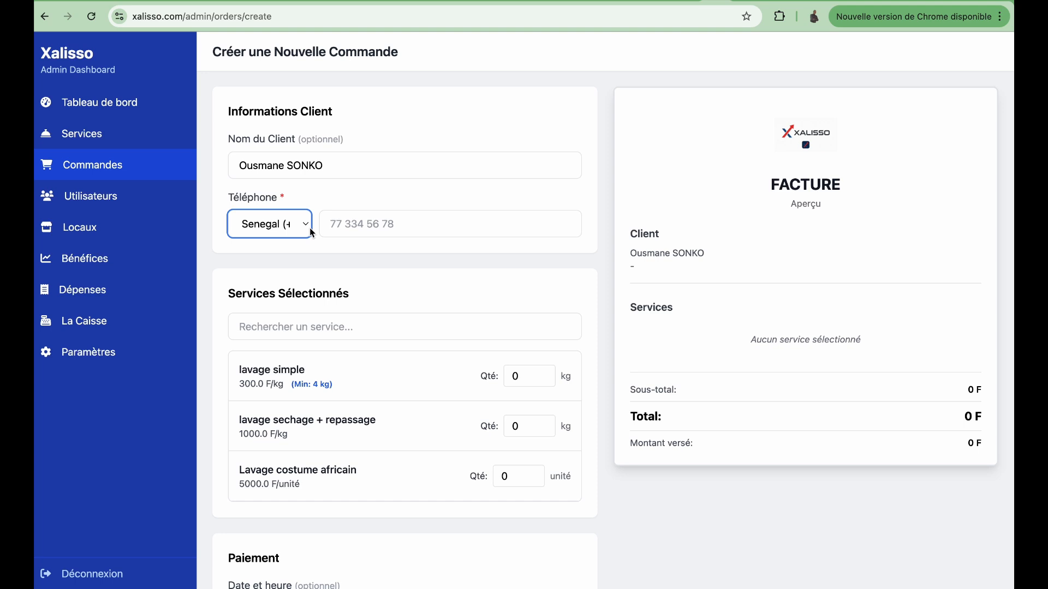
click(362, 229)
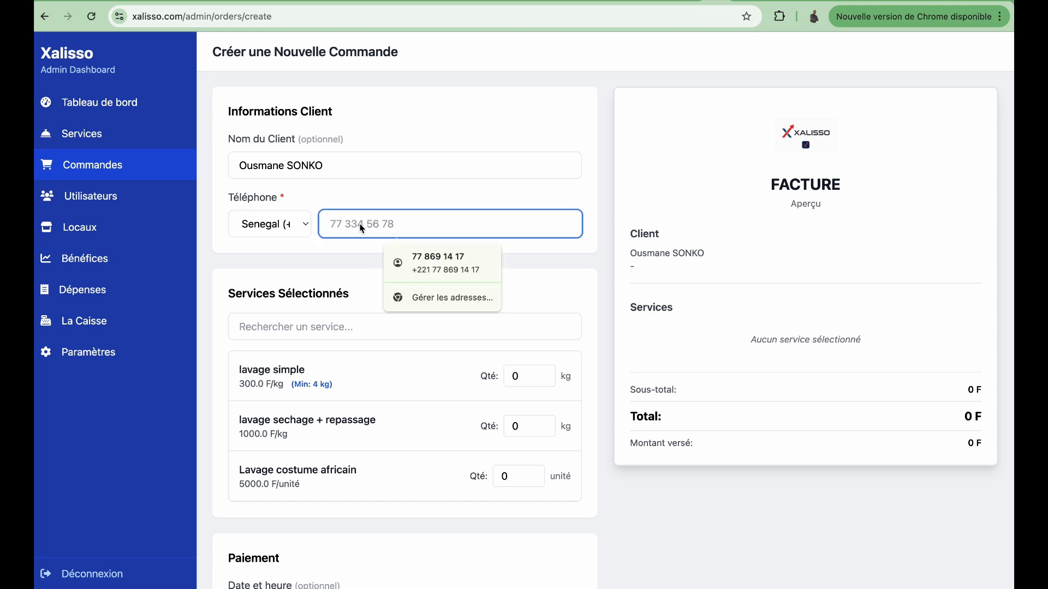
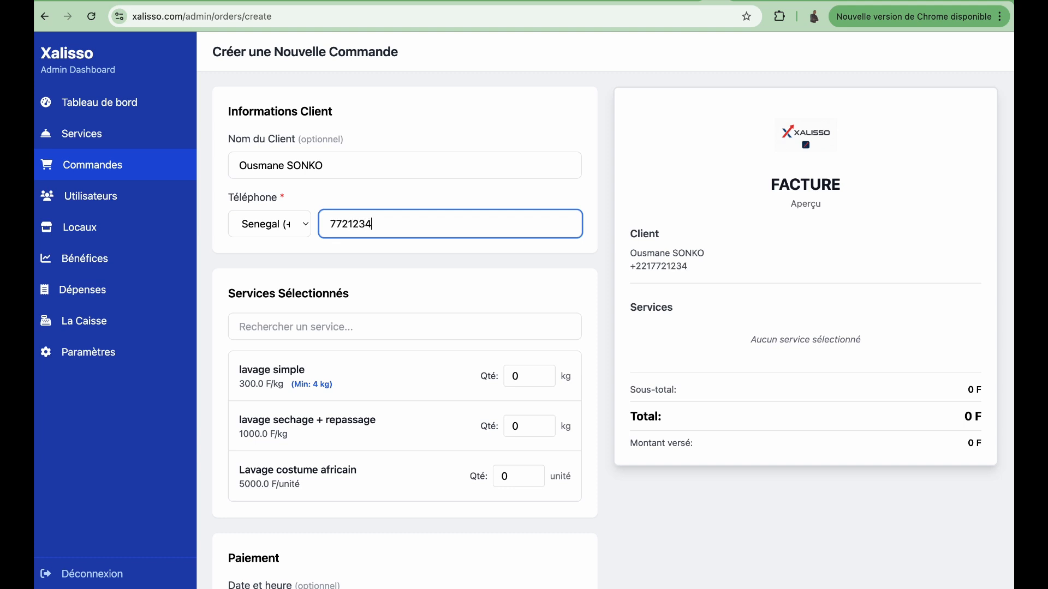
Step: Set the Lavage costume africain quantity to 3
click(501, 477)
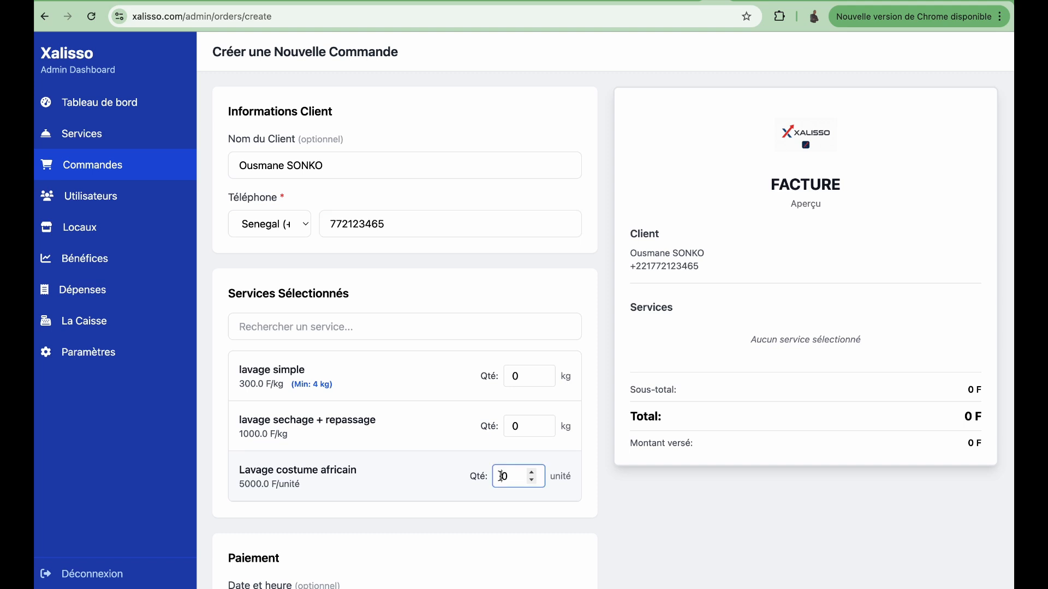
text(3)
key(Delete)
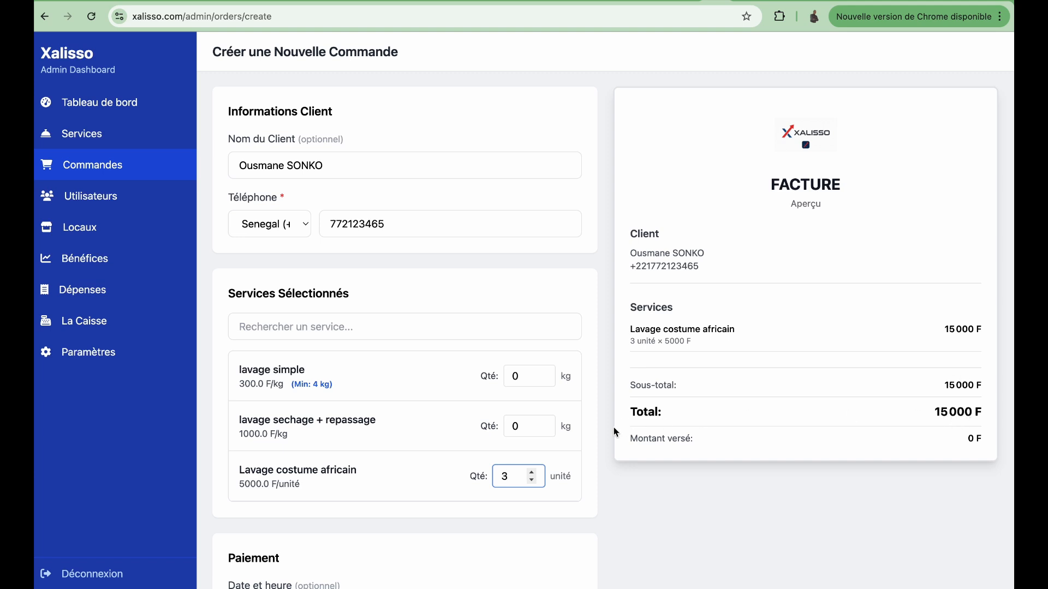
Step: Enter 10000 as the amount paid, leaving 5 000 F remaining of the 15 000 F total
scroll(613, 431, down, 3)
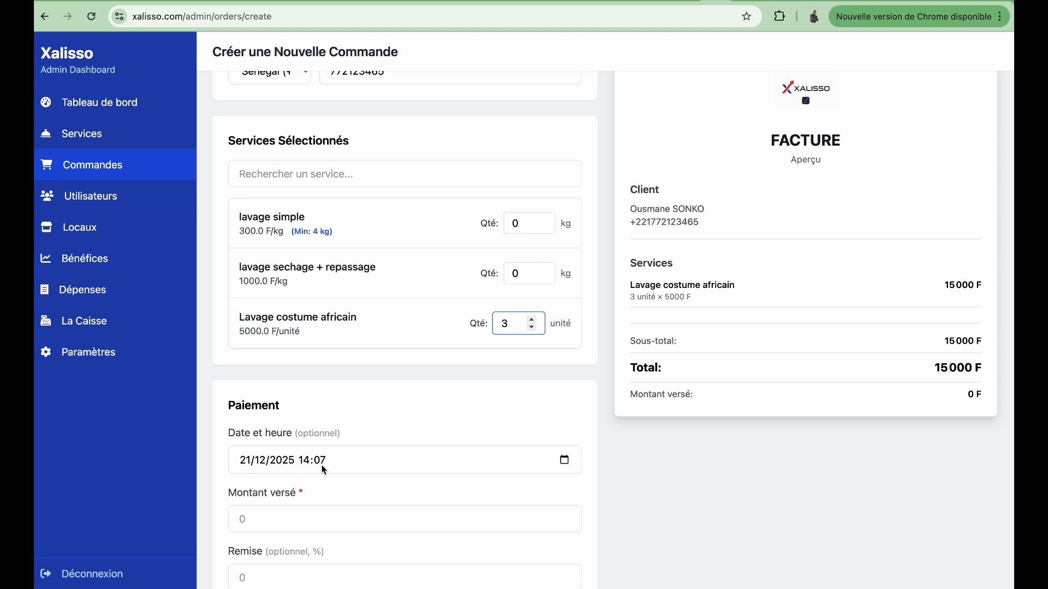
click(252, 522)
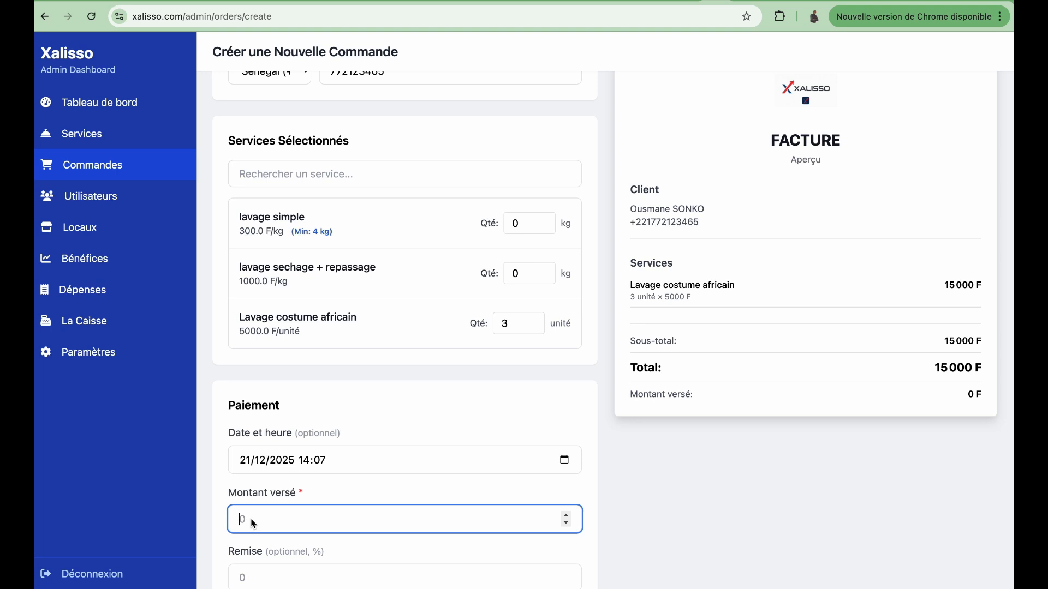
text(10000)
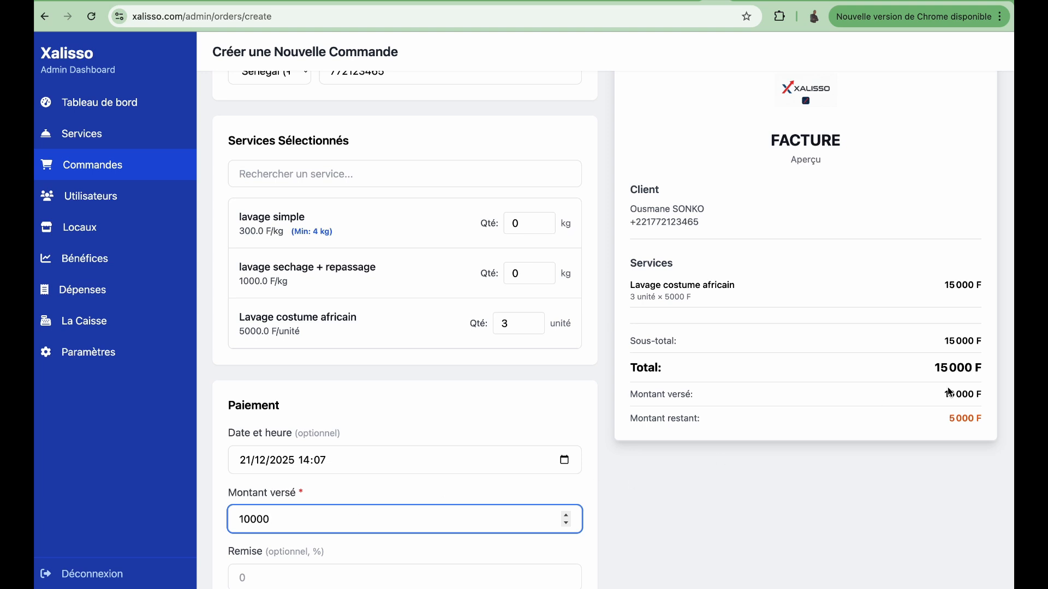
drag(948, 422, 988, 420)
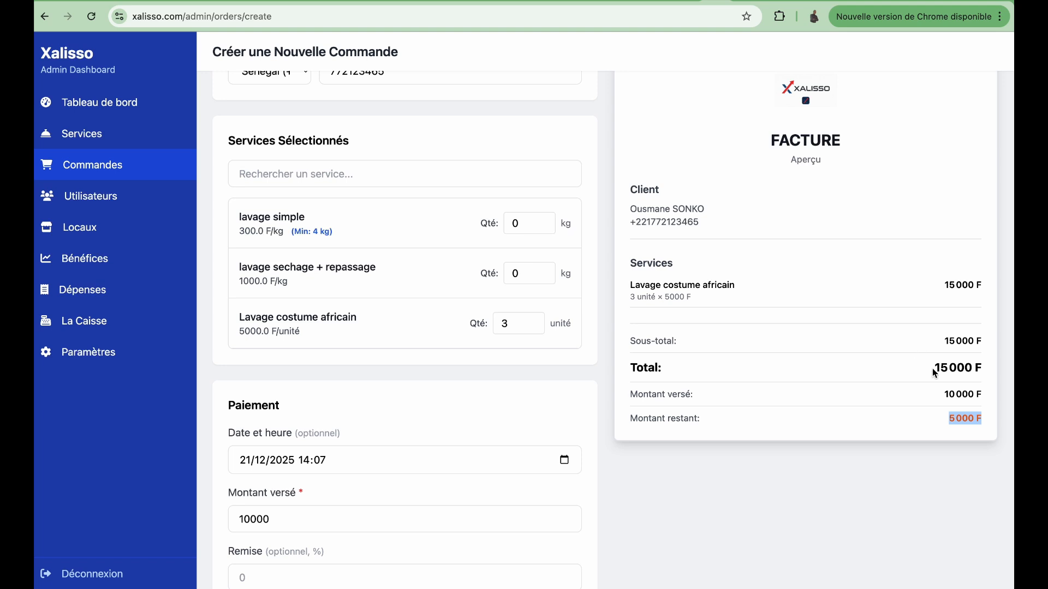
drag(934, 368, 974, 367)
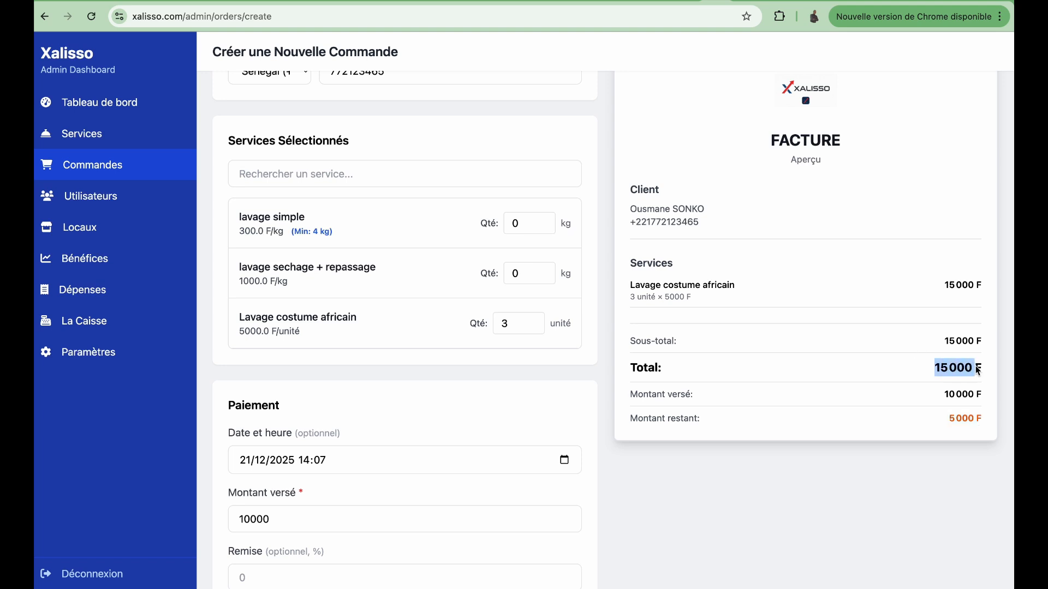
click(278, 524)
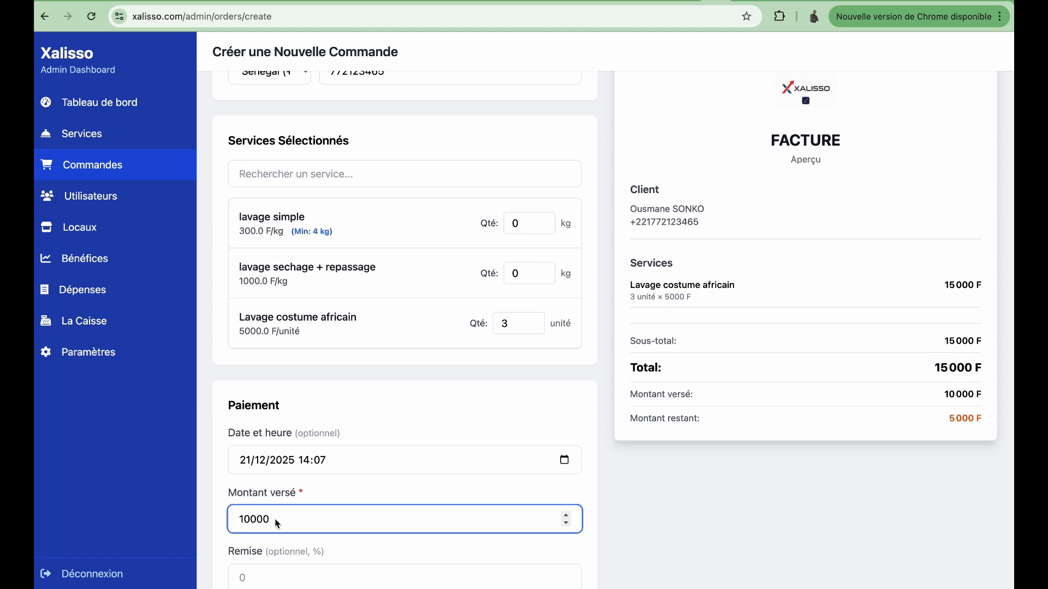
drag(278, 524, 238, 524)
click(950, 419)
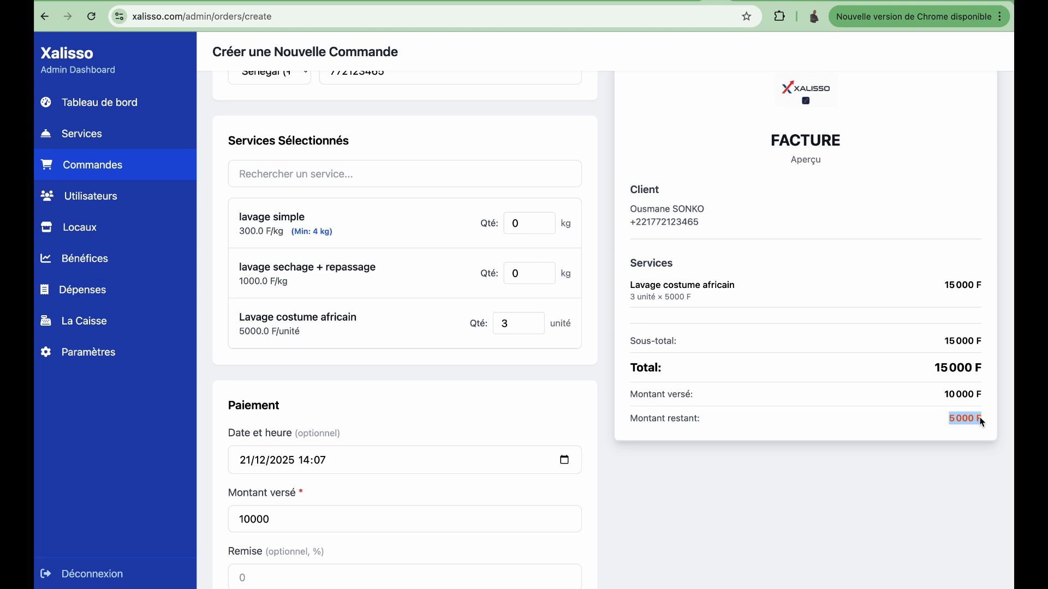
scroll(553, 409, down, 2)
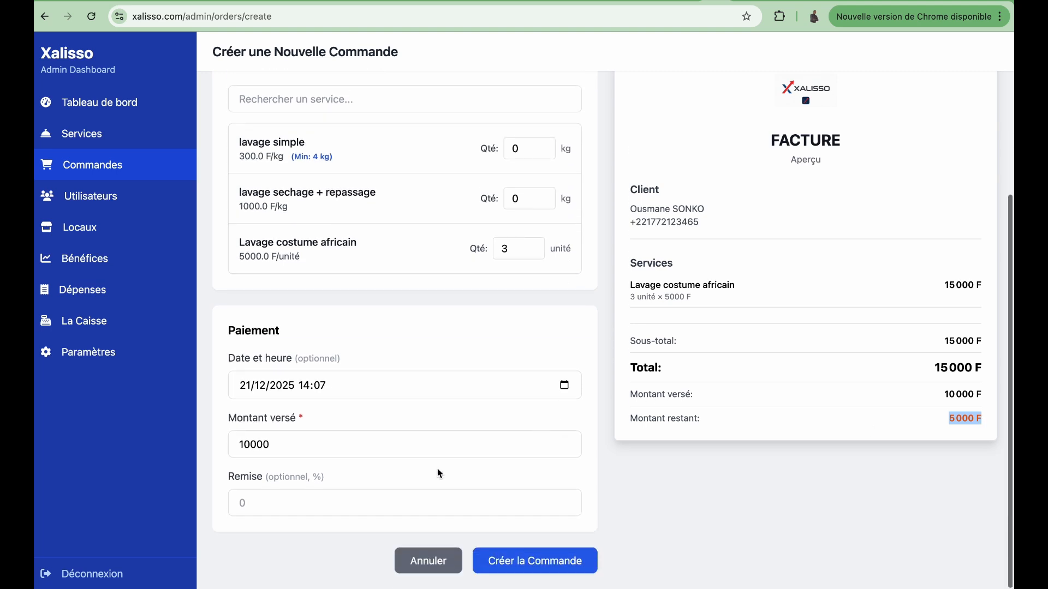
Step: Try a 5% discount on the order and check the discounted total and balance
click(375, 500)
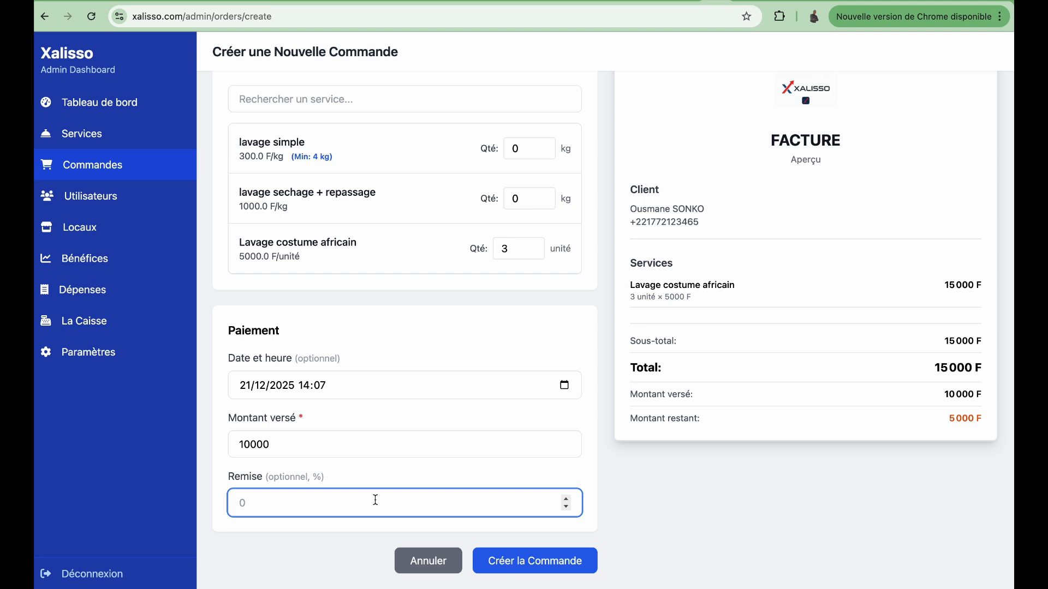
text(5)
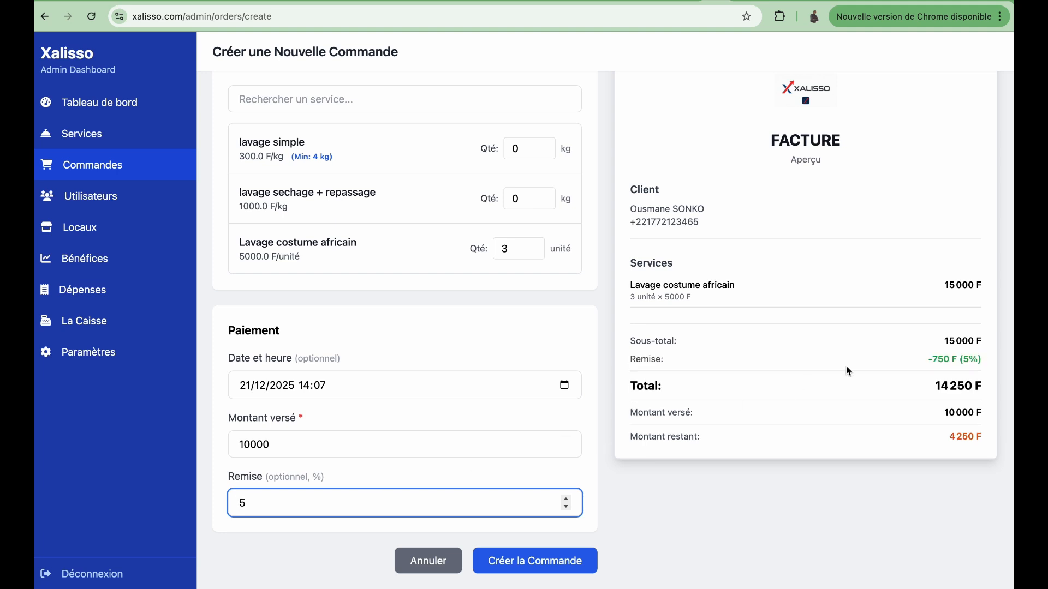
drag(932, 361, 980, 357)
drag(950, 437, 954, 441)
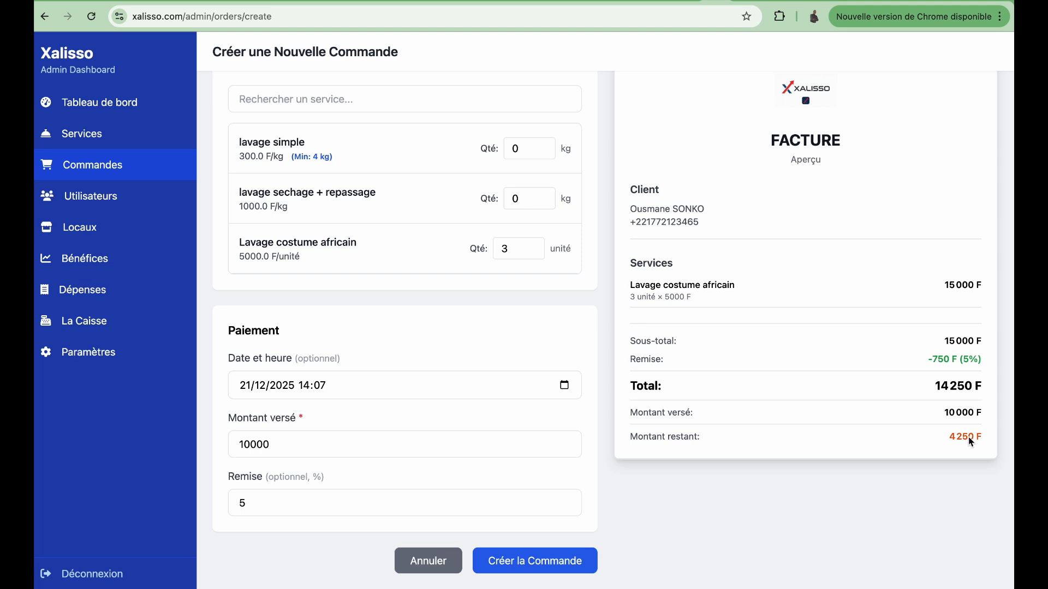
Step: Change the amount paid to 15000 and clear the discount back to 0
click(252, 446)
key(BackSpace)
text(5)
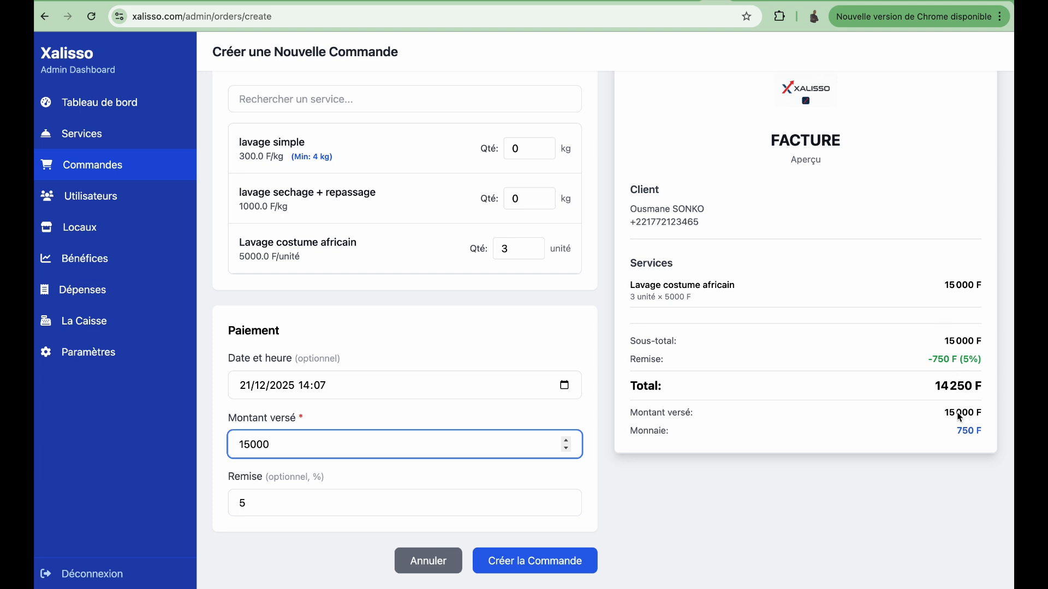
click(958, 432)
drag(958, 431, 980, 430)
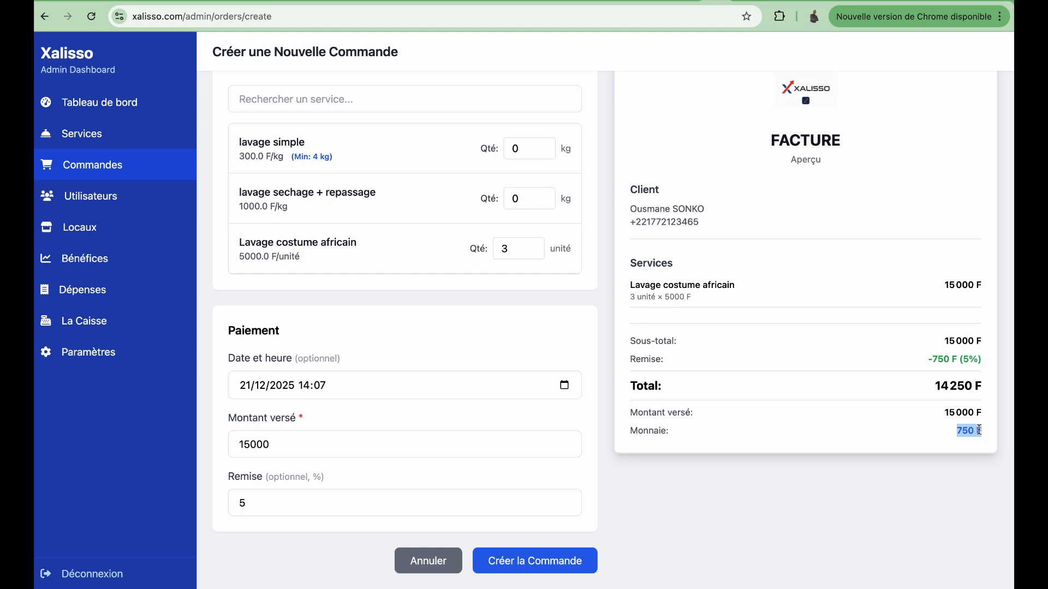
click(937, 395)
click(242, 510)
key(BackSpace)
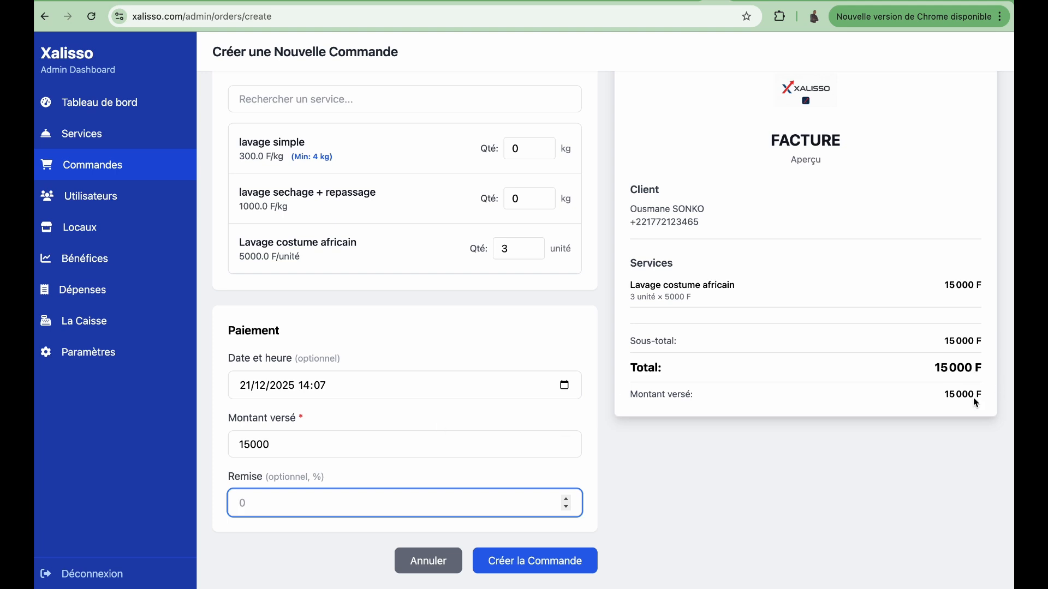
Step: Create the order and scroll across the Commandes list
click(541, 570)
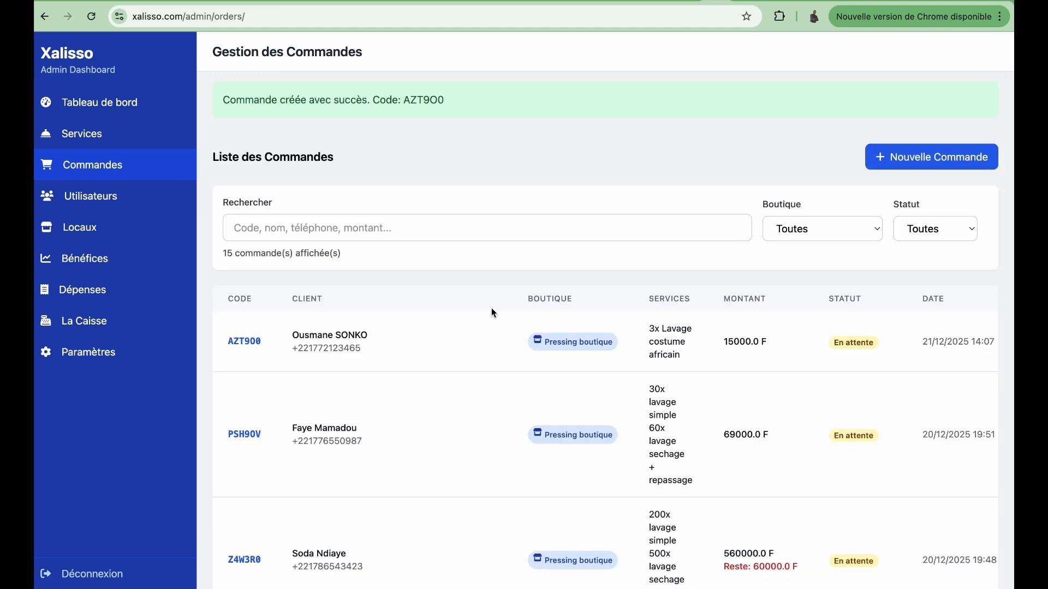
scroll(749, 353, right, 5)
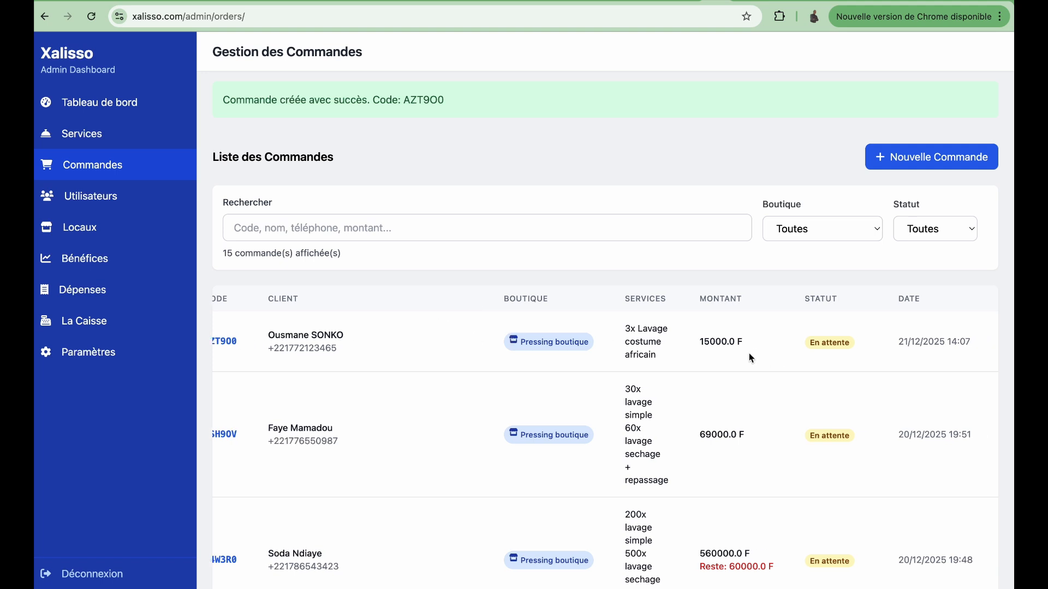
scroll(412, 368, left, 4)
scroll(412, 368, right, 8)
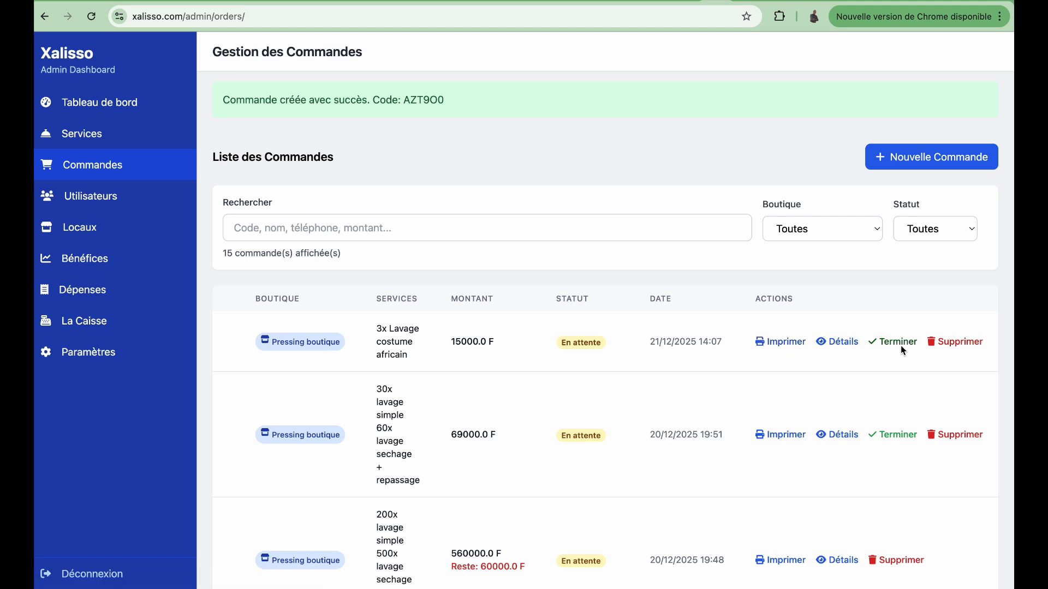
Step: Open the newest order's details: three African-suit washes, 15000.0 F, fully paid, En attente
click(839, 343)
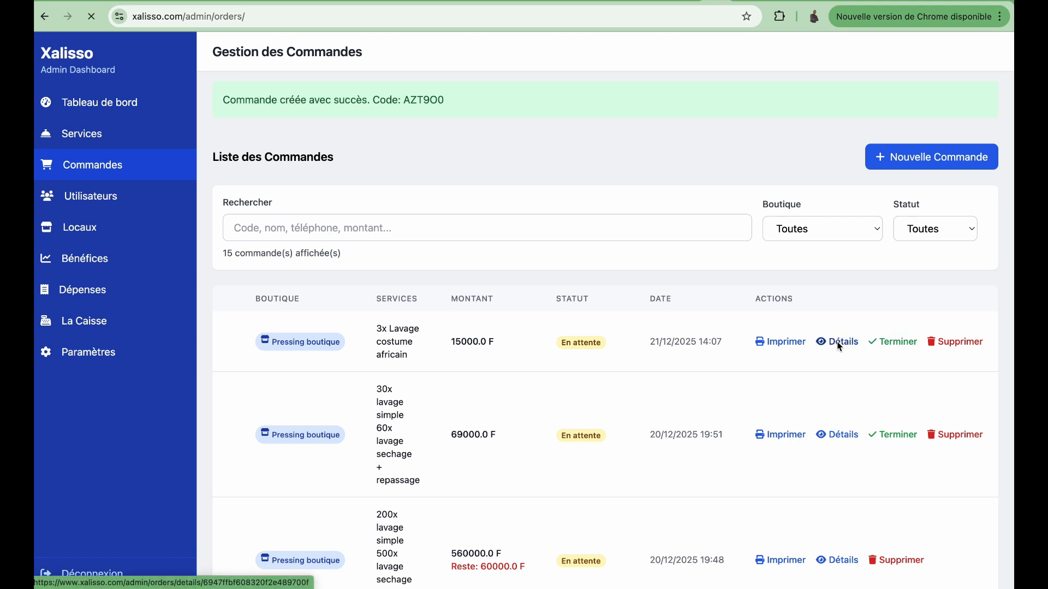
scroll(524, 362, down, 2)
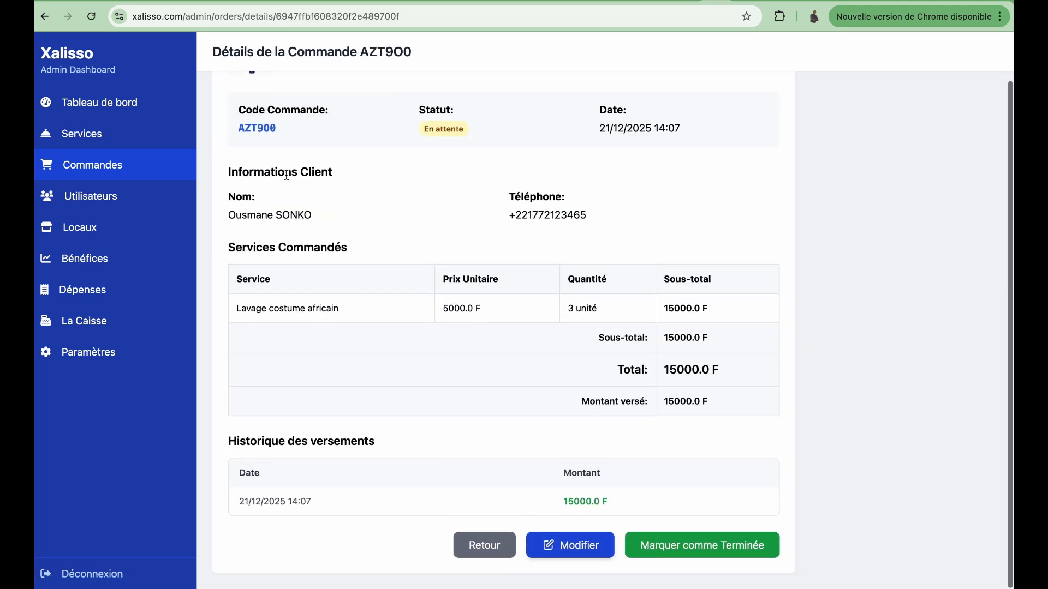
scroll(288, 178, up, 2)
drag(238, 163, 328, 164)
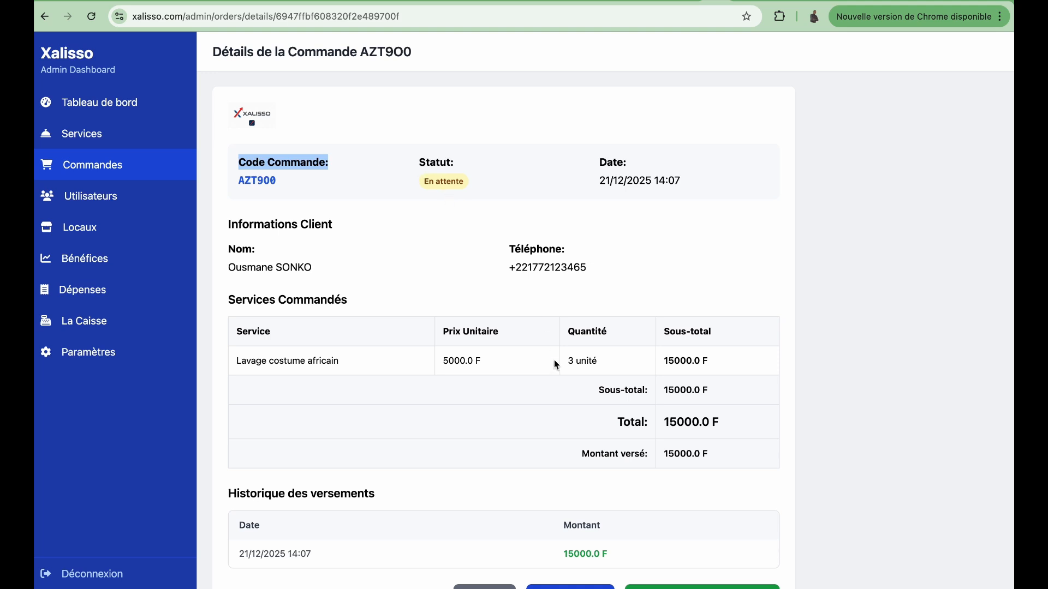
scroll(338, 468, down, 1)
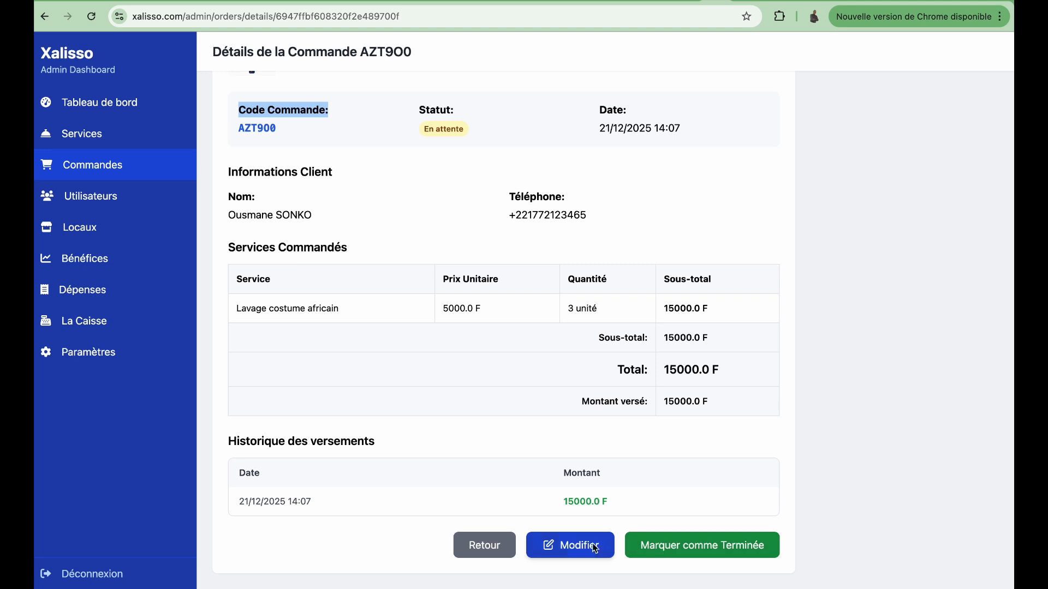
Step: Download and view the newest order's invoice PDF, then mark that order Terminée
click(496, 546)
scroll(859, 318, right, 5)
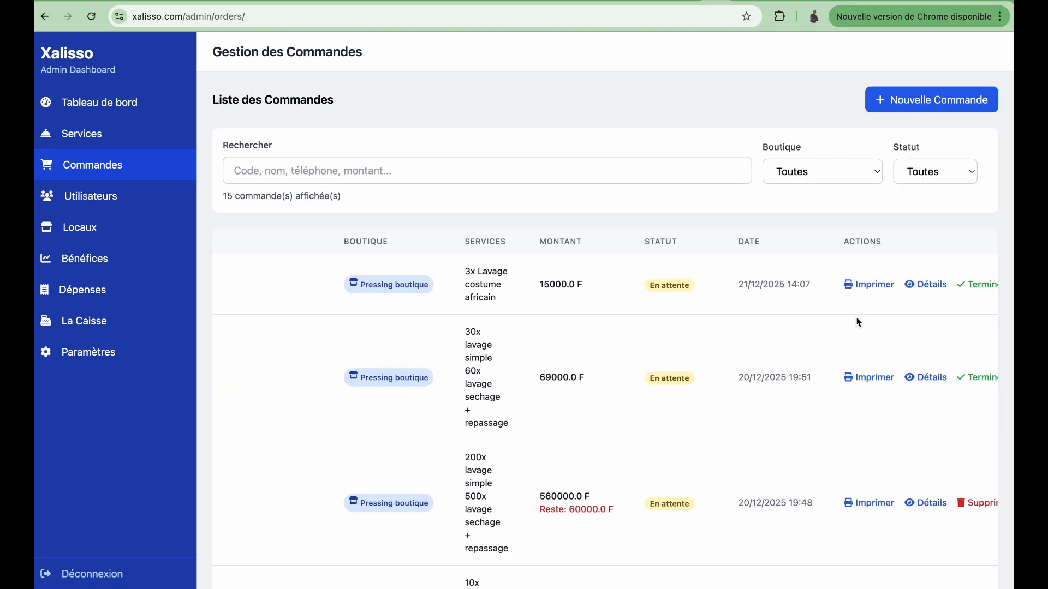
click(778, 286)
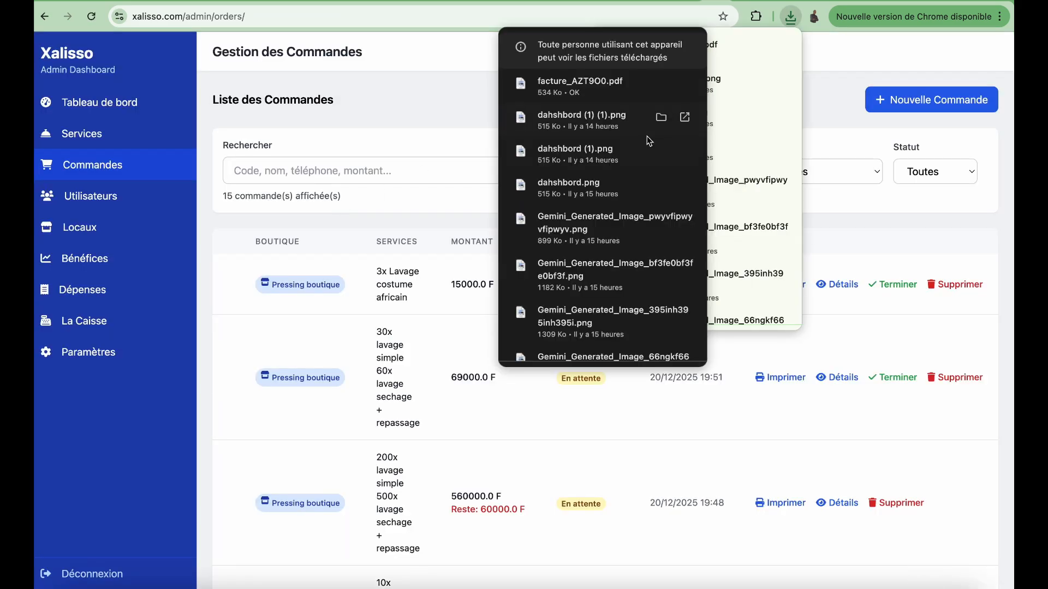
click(610, 84)
click(296, 193)
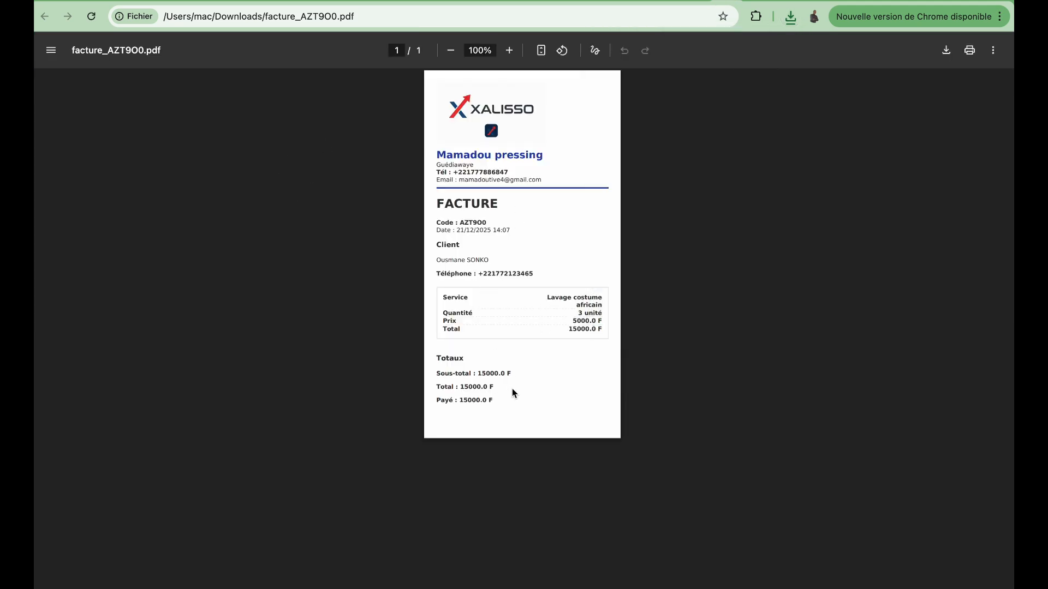
click(706, 0)
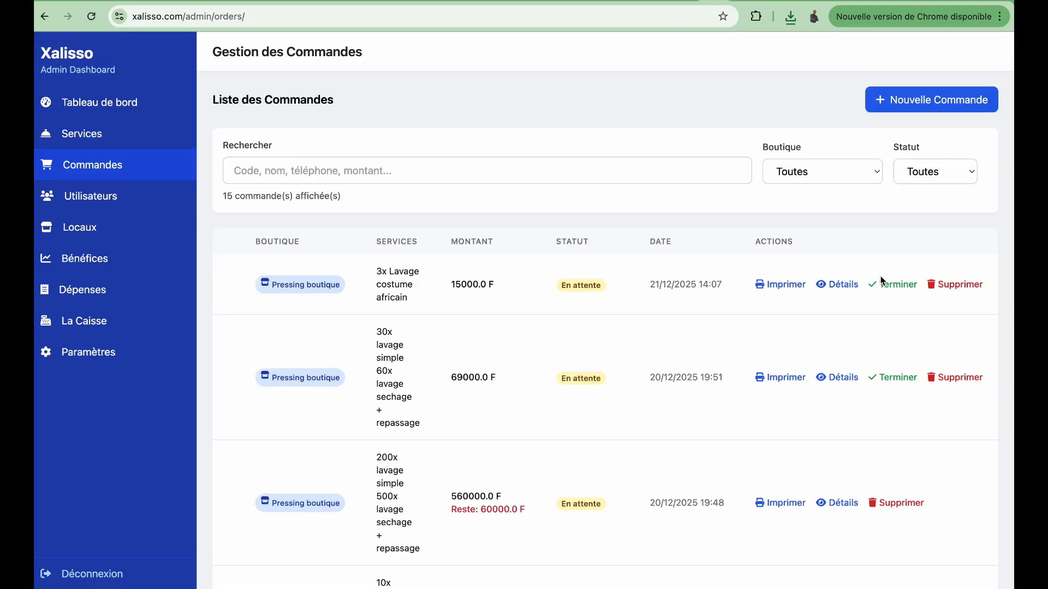
click(892, 286)
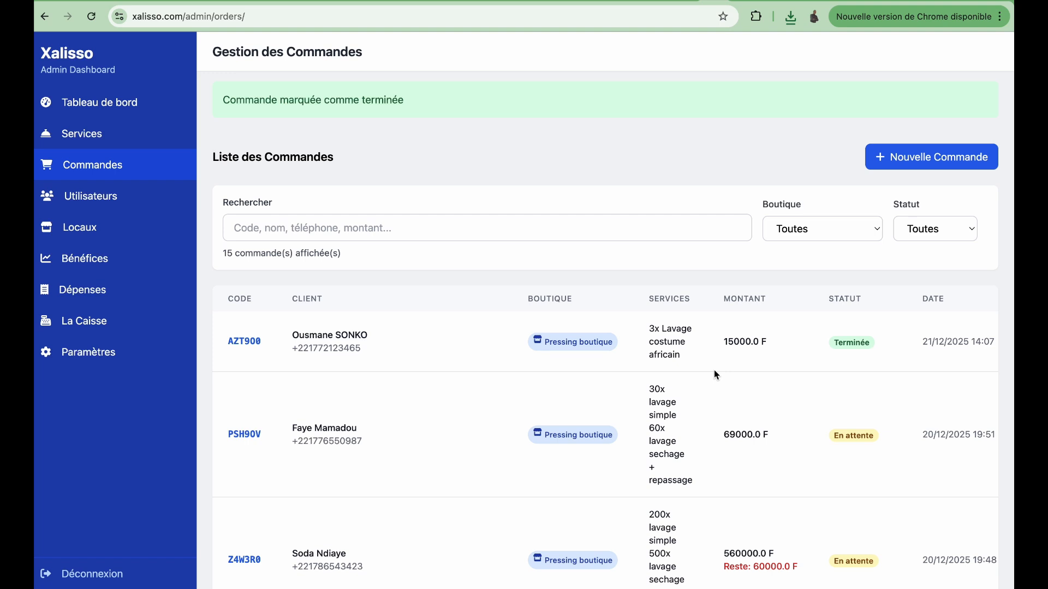
Step: Show the Gestion des Utilisateurs page listing the three active users
click(96, 199)
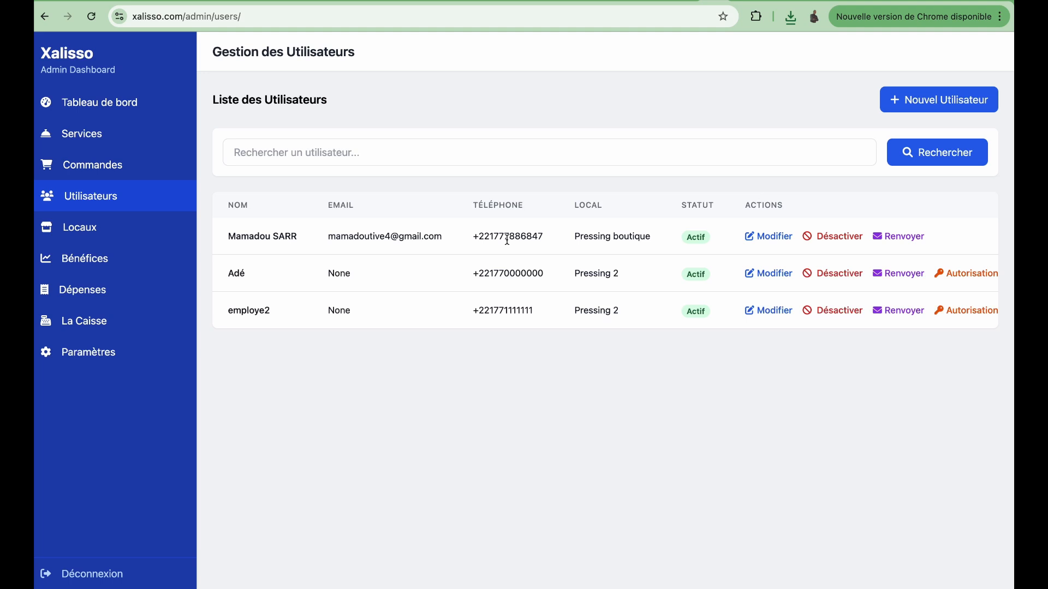
Step: Create a new user with the person's full name and phone number, assigned to Pressing 2
click(908, 98)
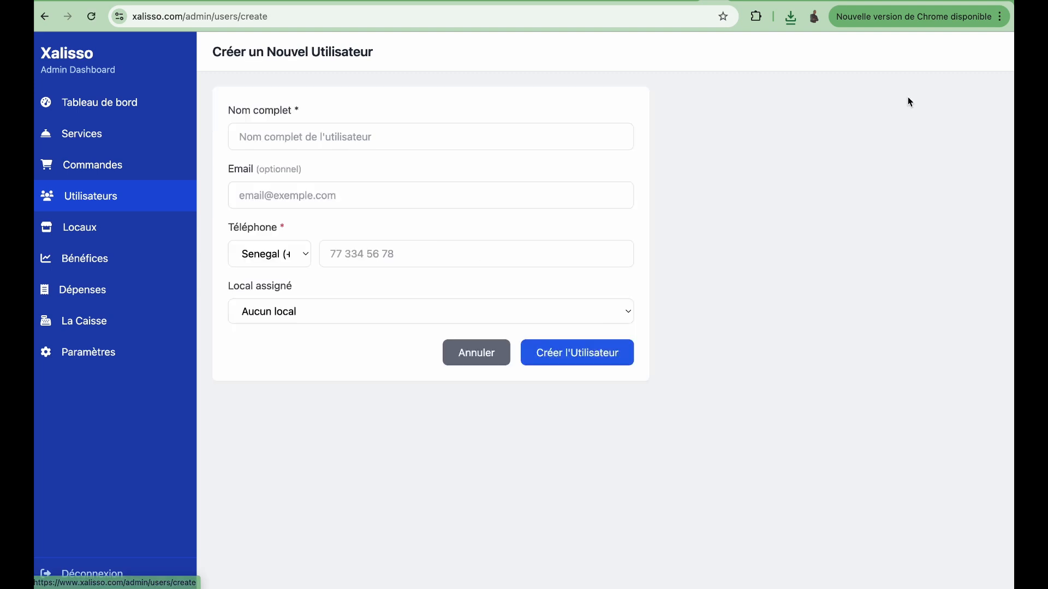
click(468, 144)
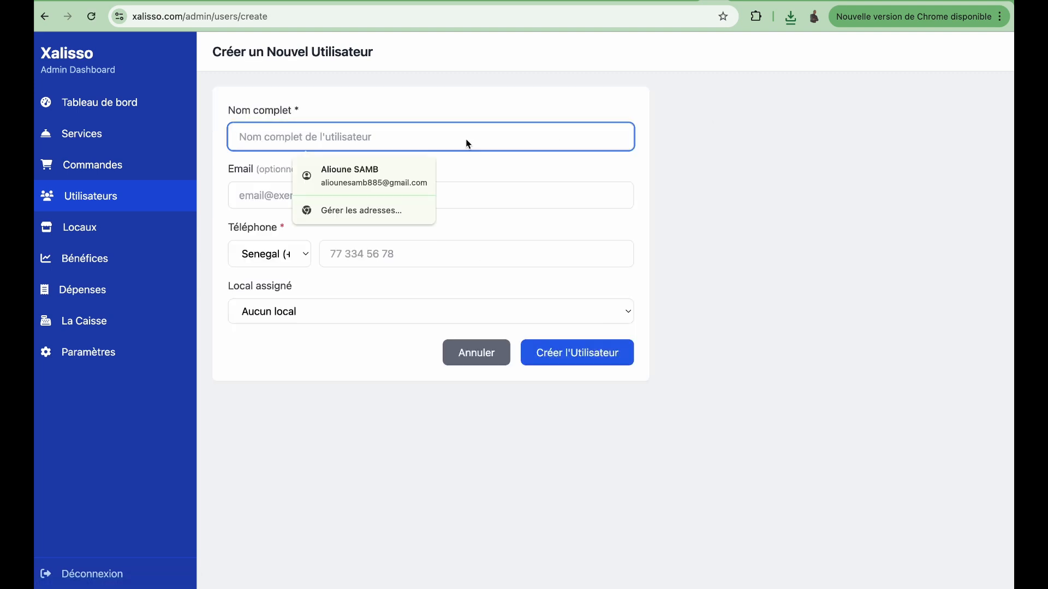
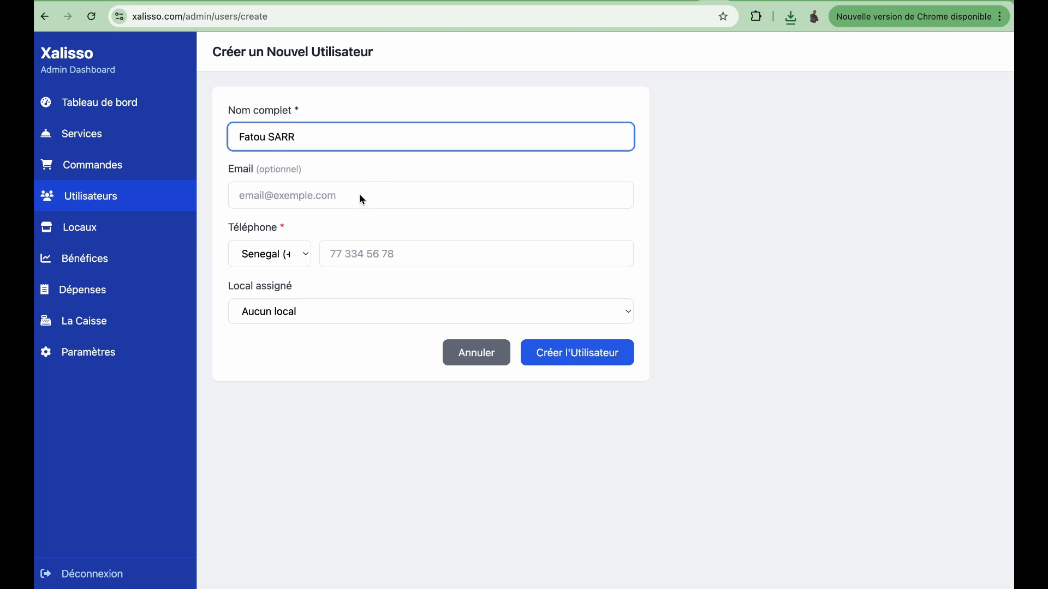
click(363, 261)
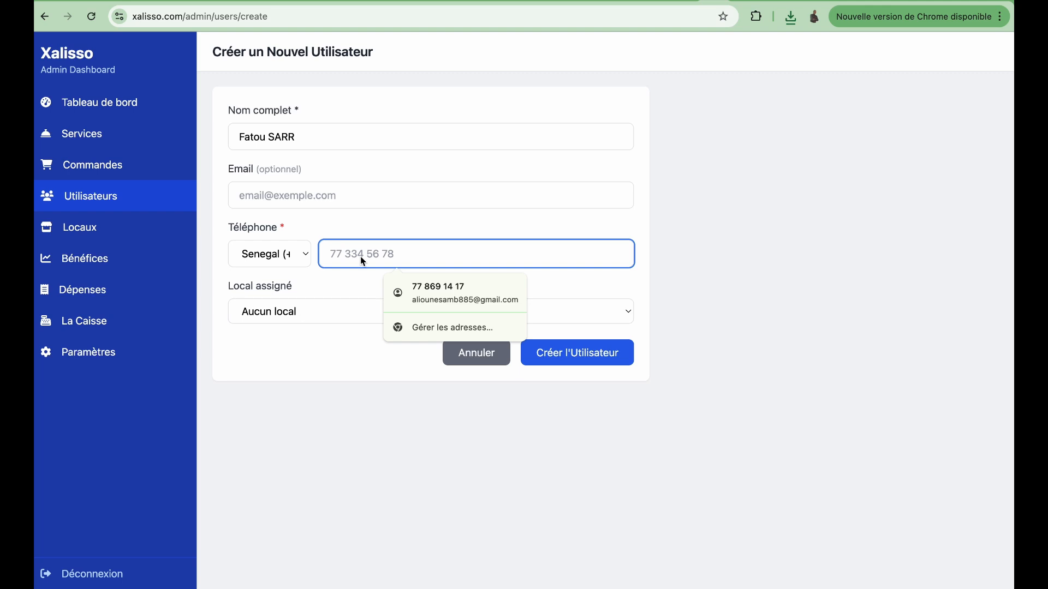
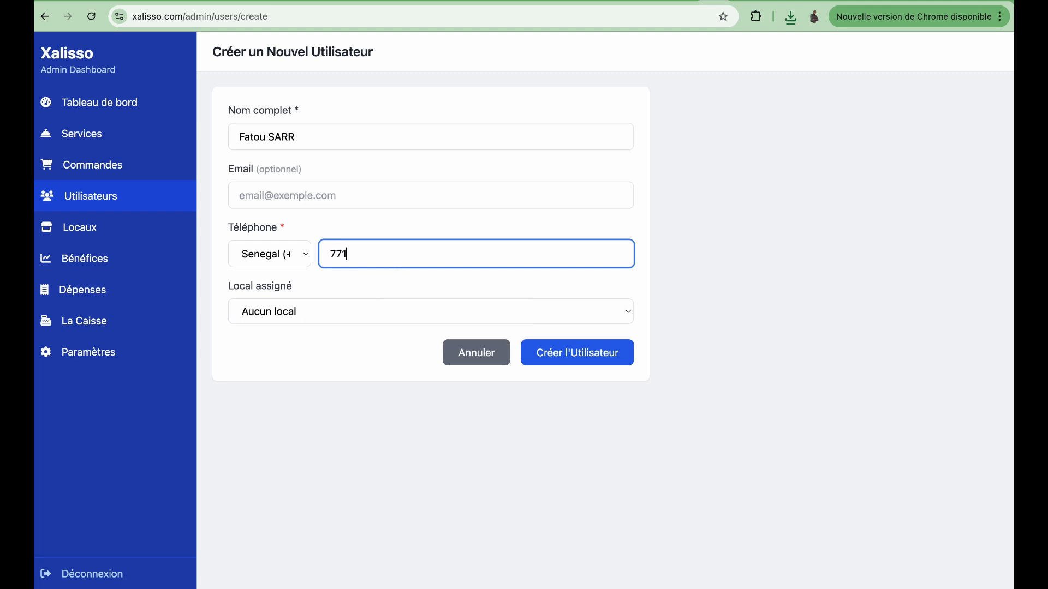
click(339, 310)
click(287, 346)
click(570, 358)
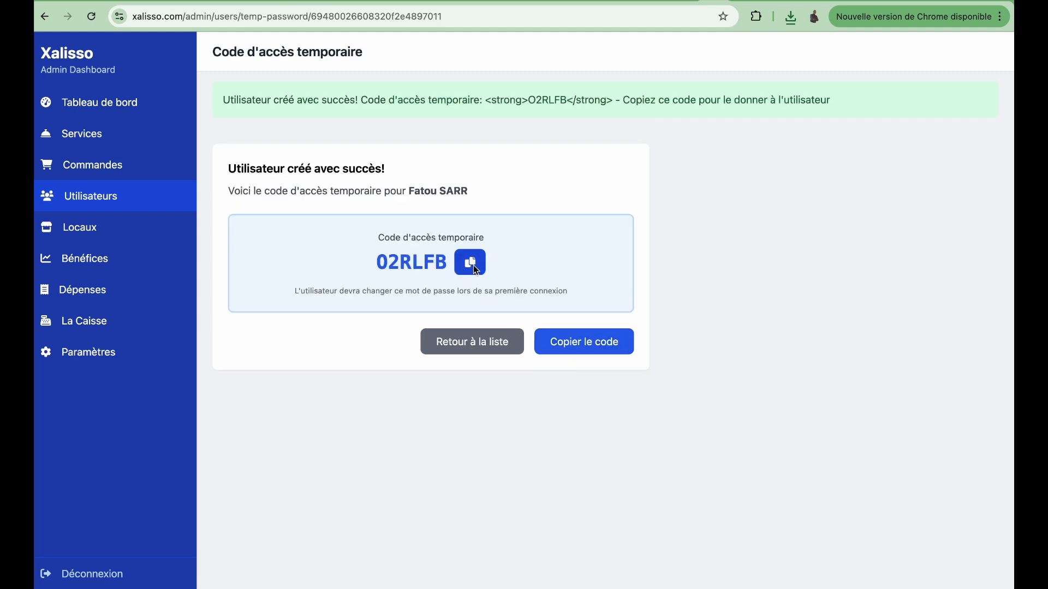
Step: Copy the new user's temporary access code and return to the users list
click(577, 346)
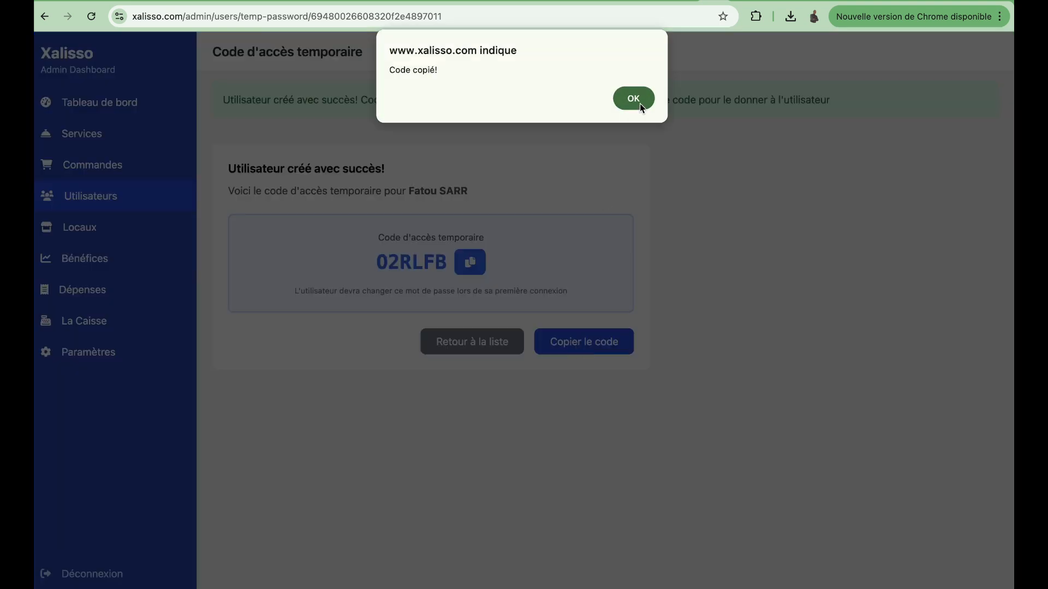
click(635, 99)
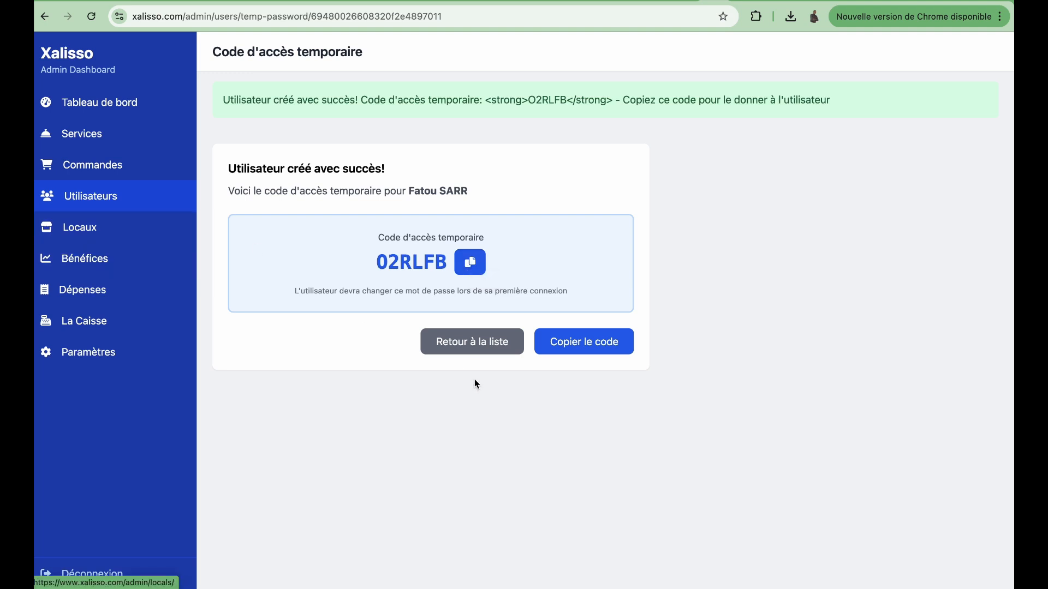
click(473, 341)
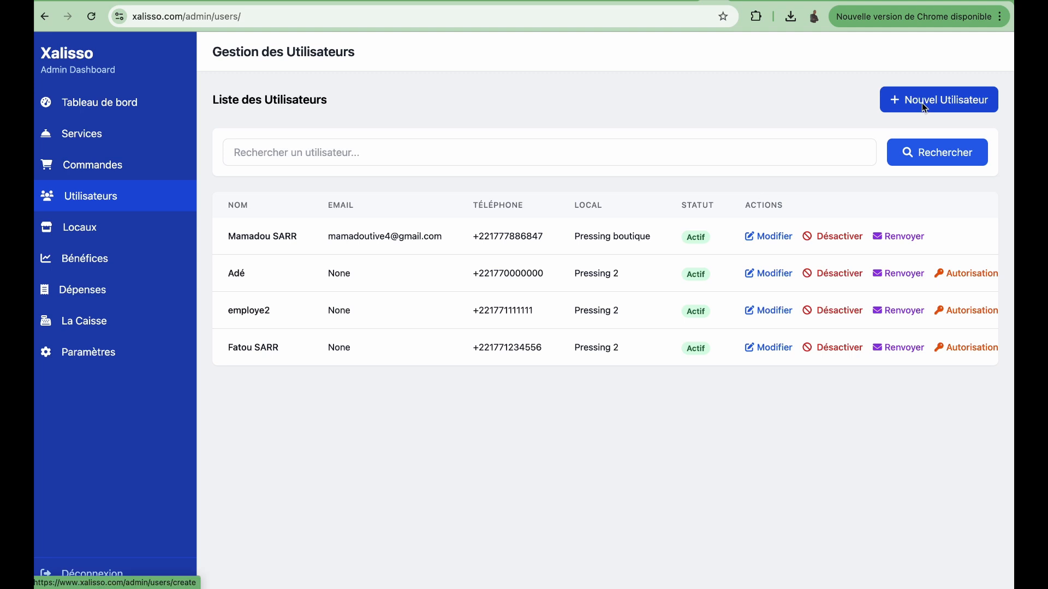
Step: Show Pressing boutique's profit analysis: 1362000 F orders, 86000 F expenses, 1276000 F net profit
click(78, 234)
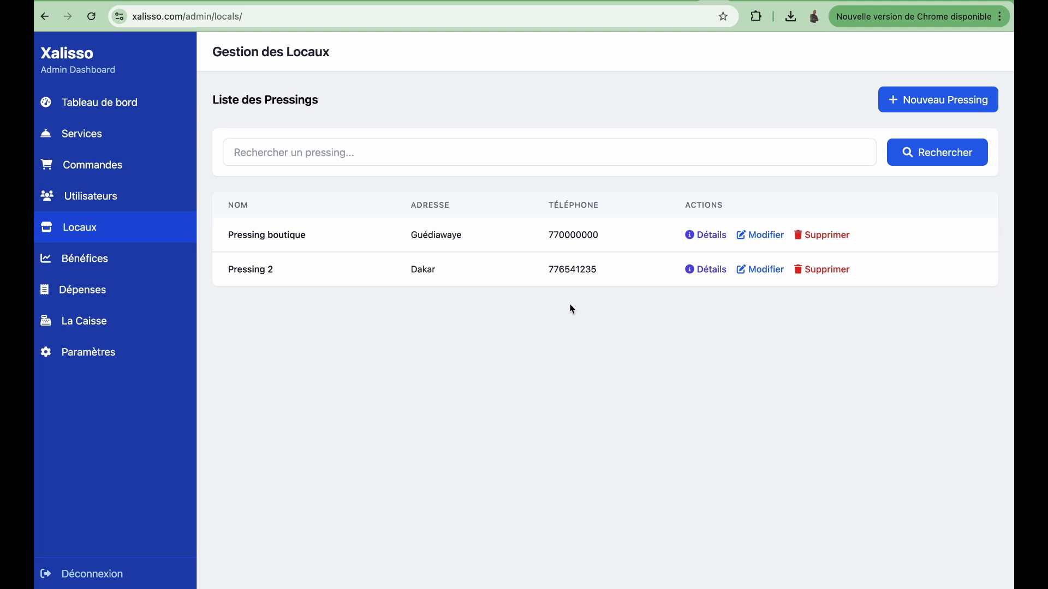
click(83, 259)
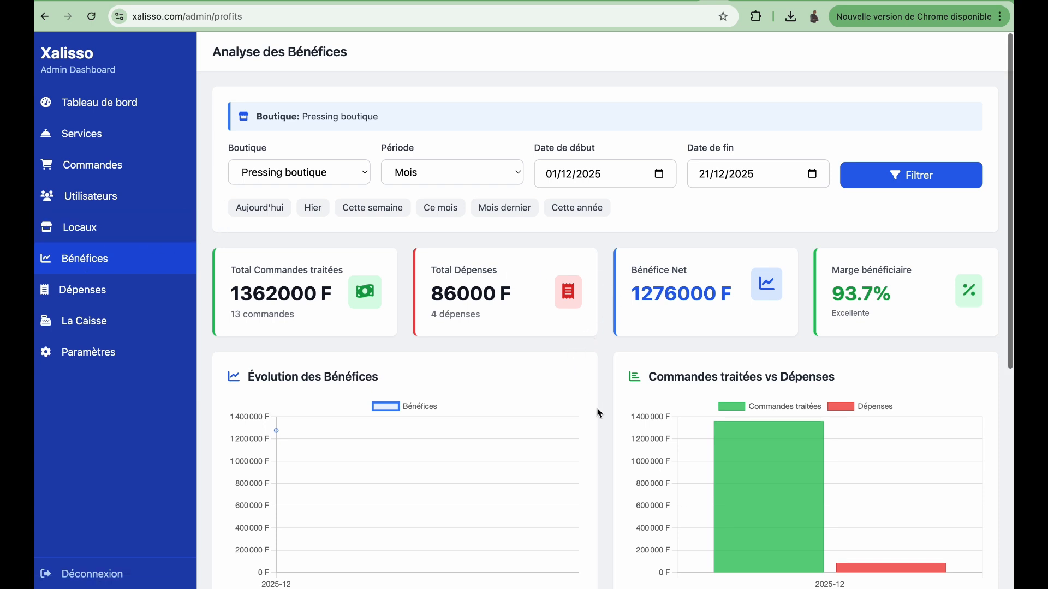
scroll(599, 414, down, 5)
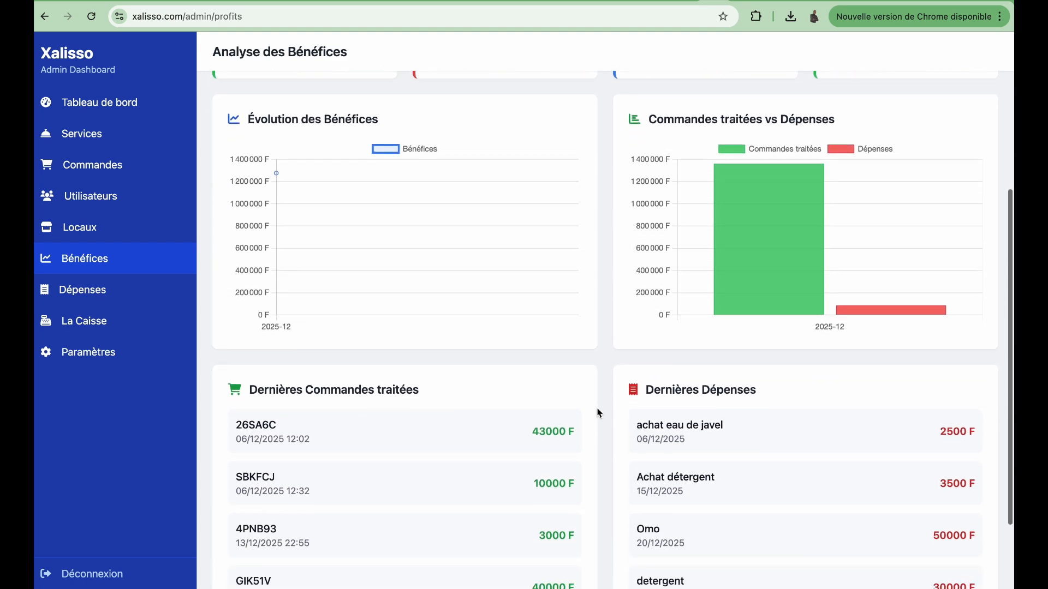
scroll(598, 413, down, 2)
scroll(627, 365, up, 4)
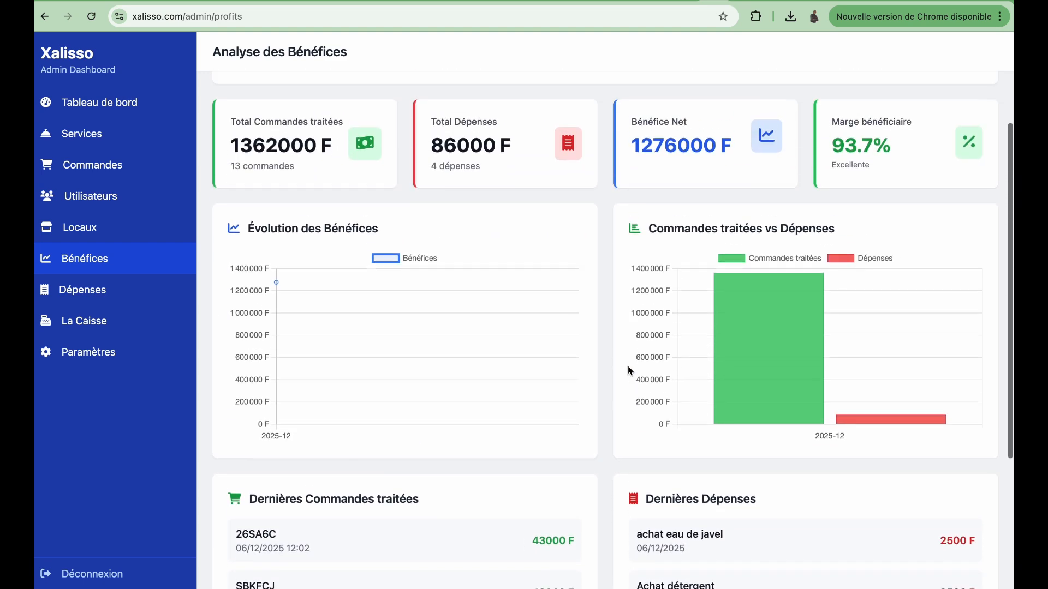
scroll(627, 369, up, 3)
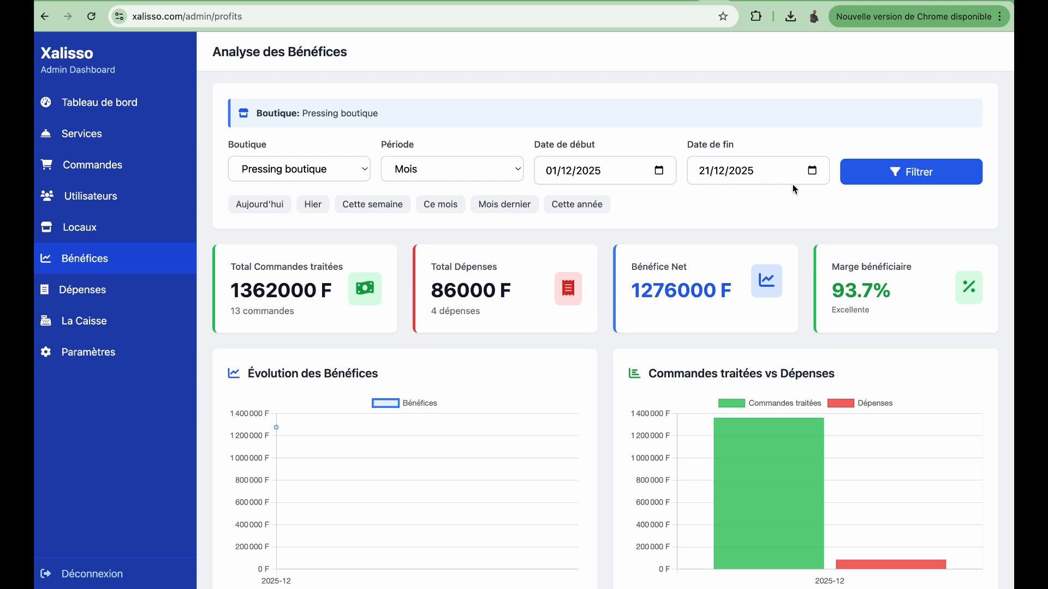
click(503, 176)
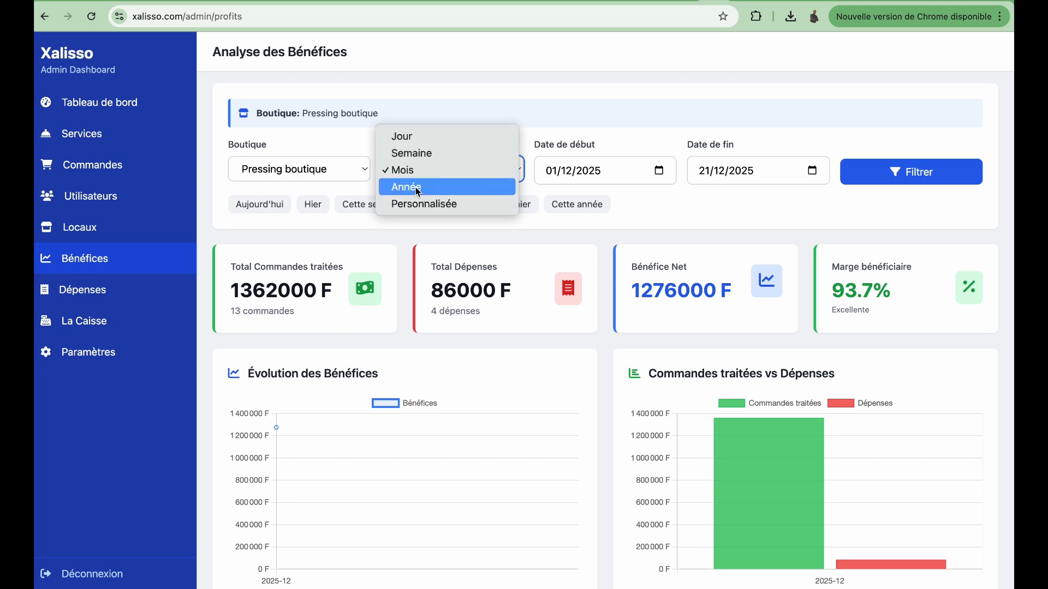
click(669, 197)
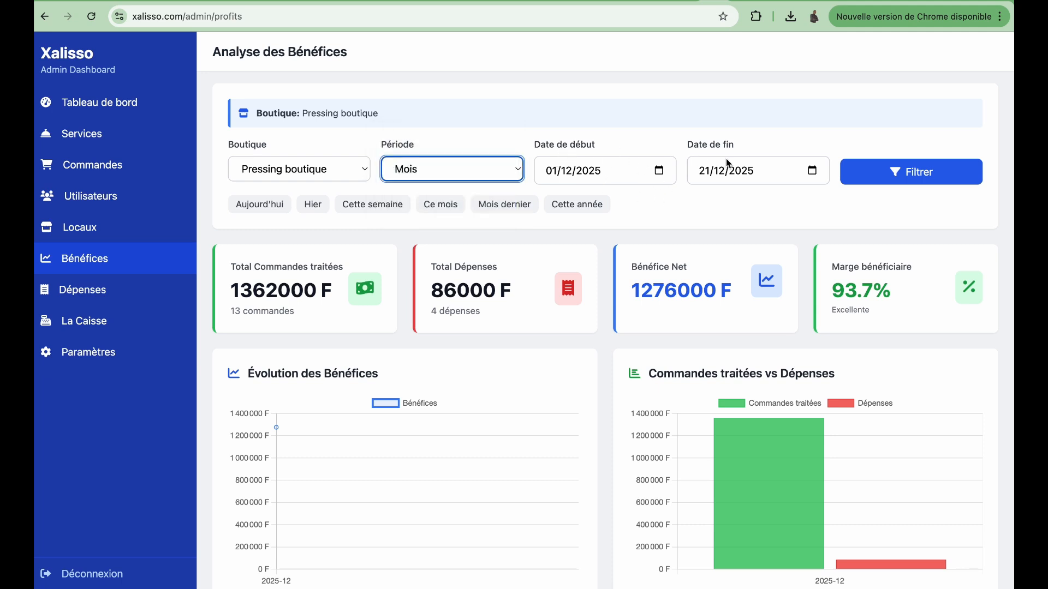
scroll(614, 324, down, 2)
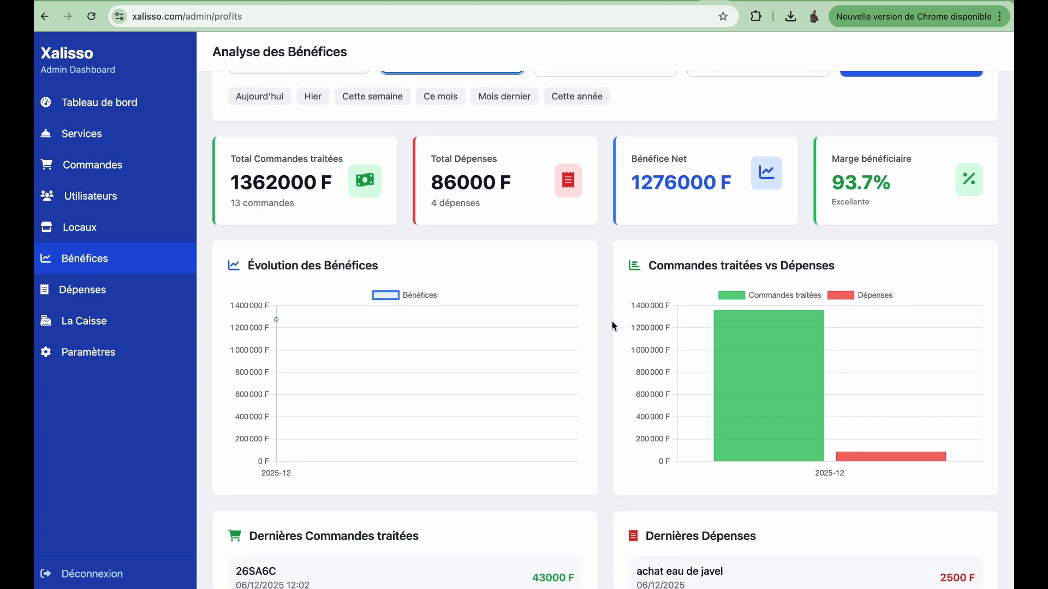
Step: Record a 10000 F 'Achat de detergent' expense and view the day's cash summary
click(74, 292)
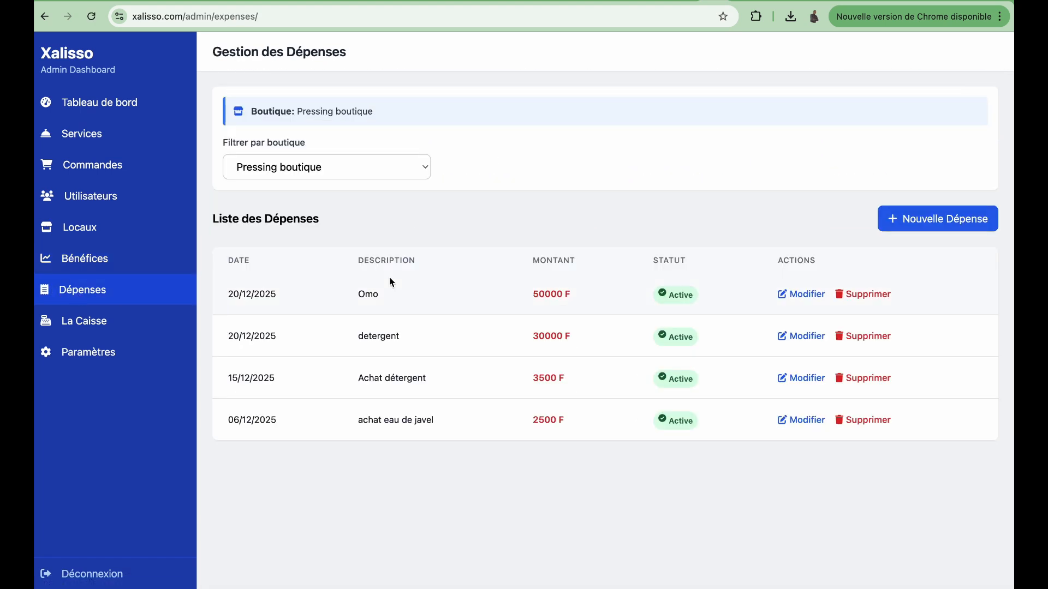
click(936, 219)
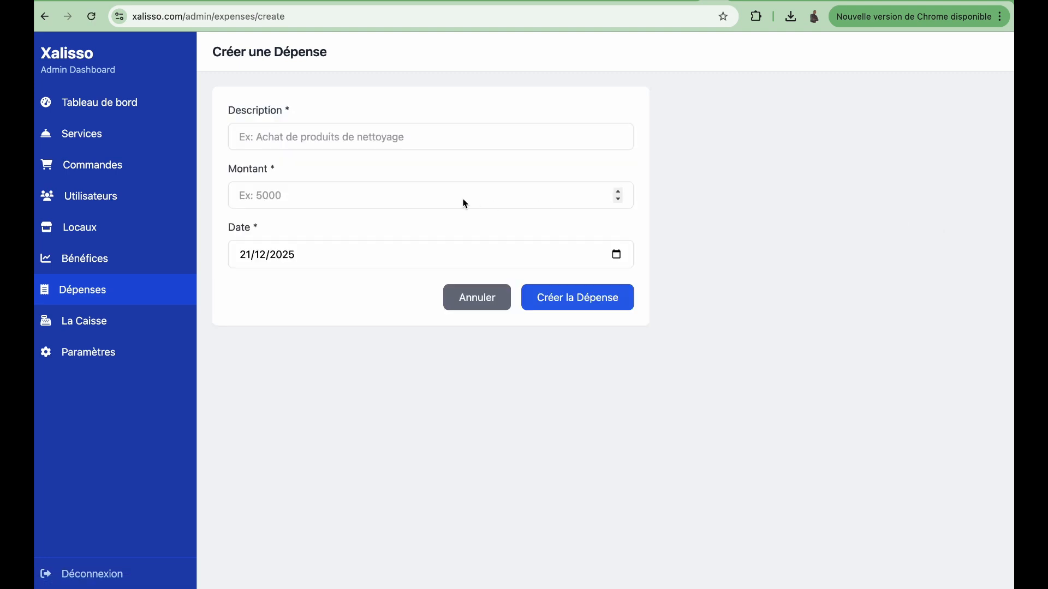
click(331, 138)
text(Achat de detergent)
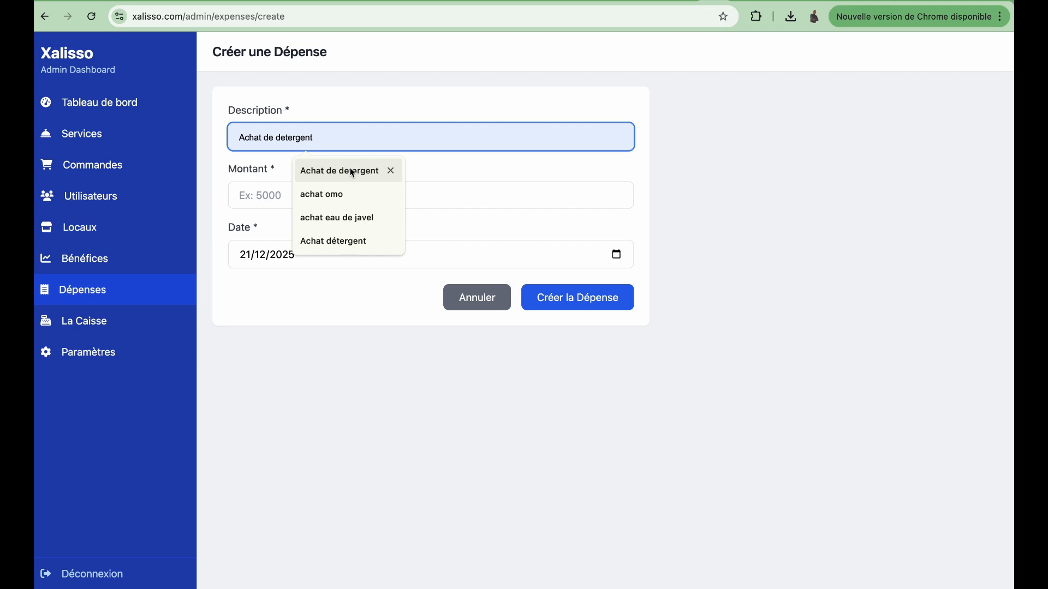
click(349, 169)
click(327, 194)
text(1000)
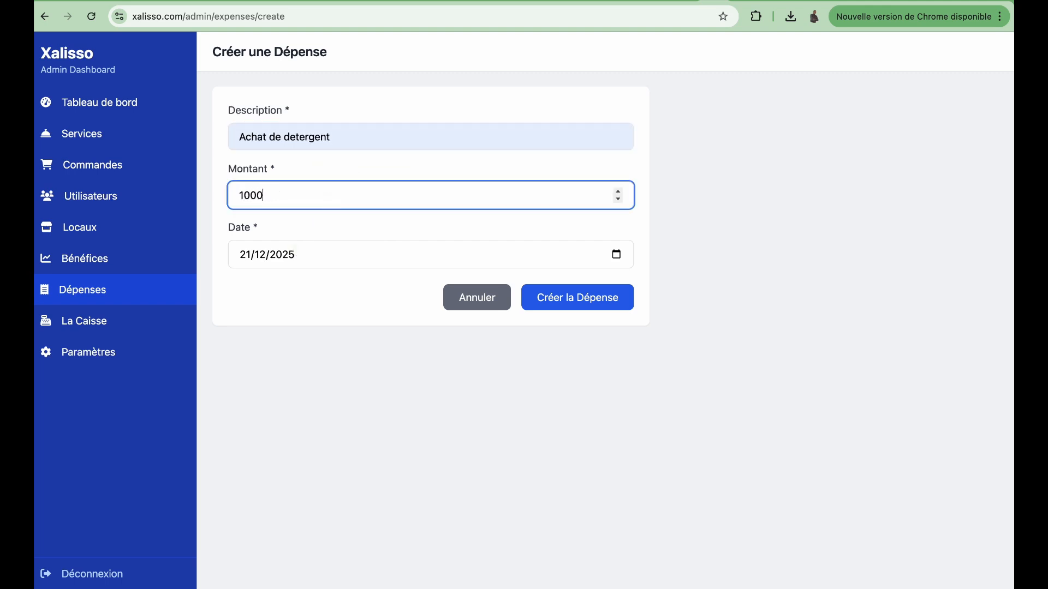
text(0)
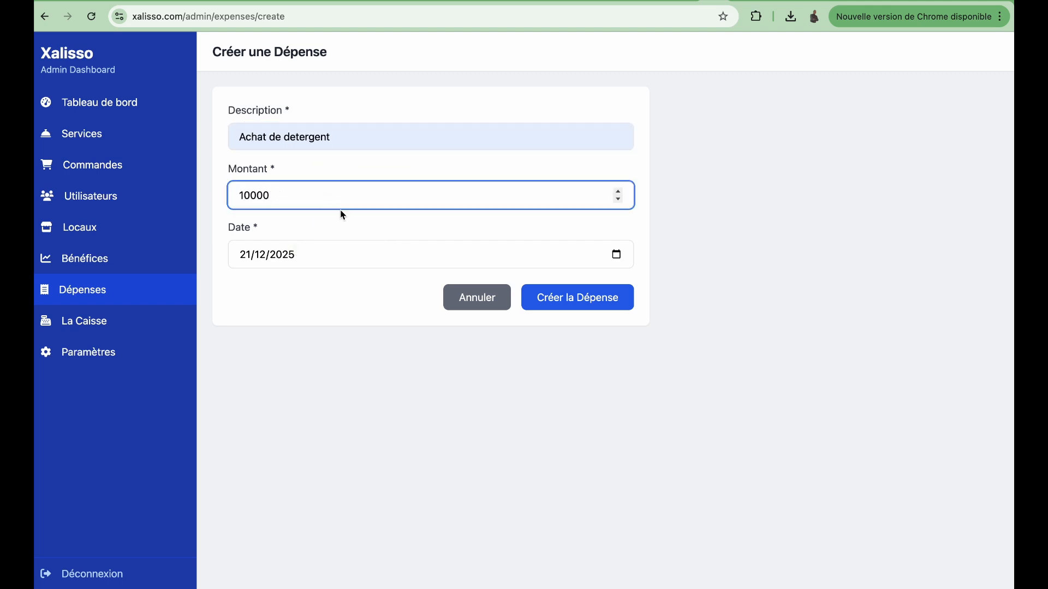
click(571, 297)
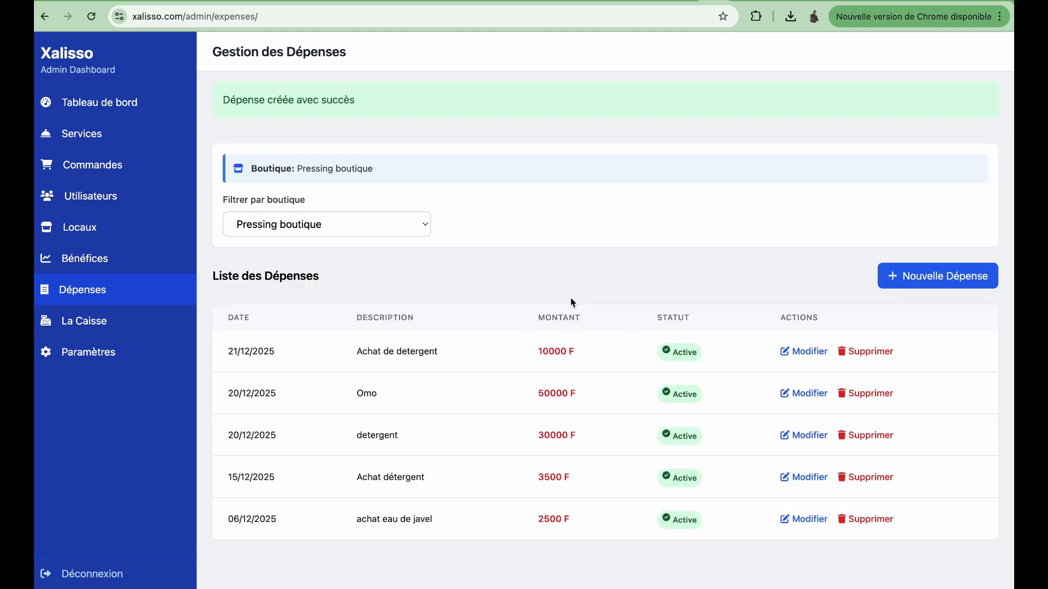
click(99, 324)
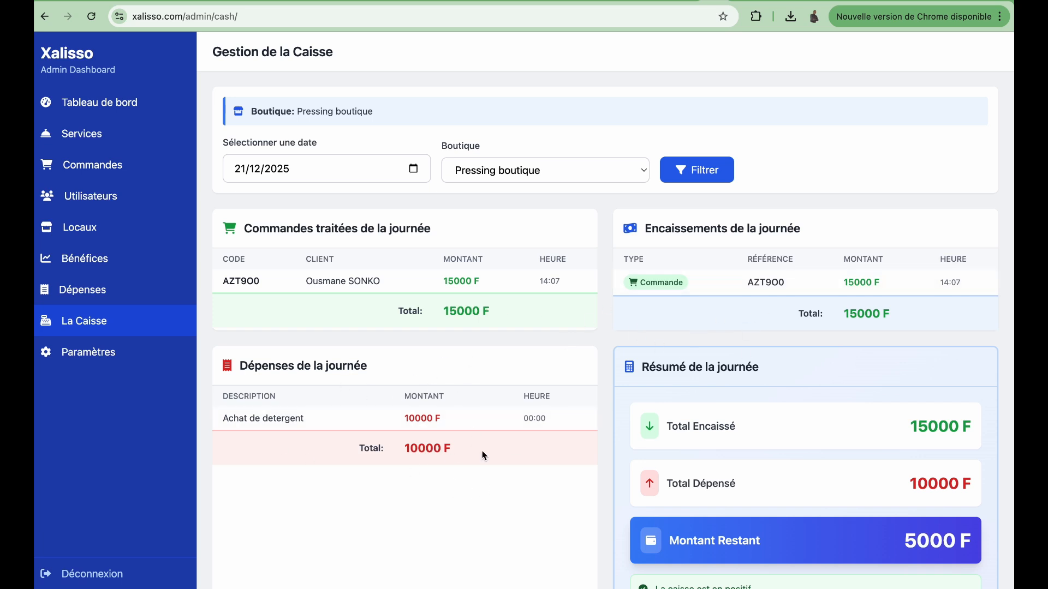
scroll(549, 335, down, 1)
drag(245, 192, 442, 187)
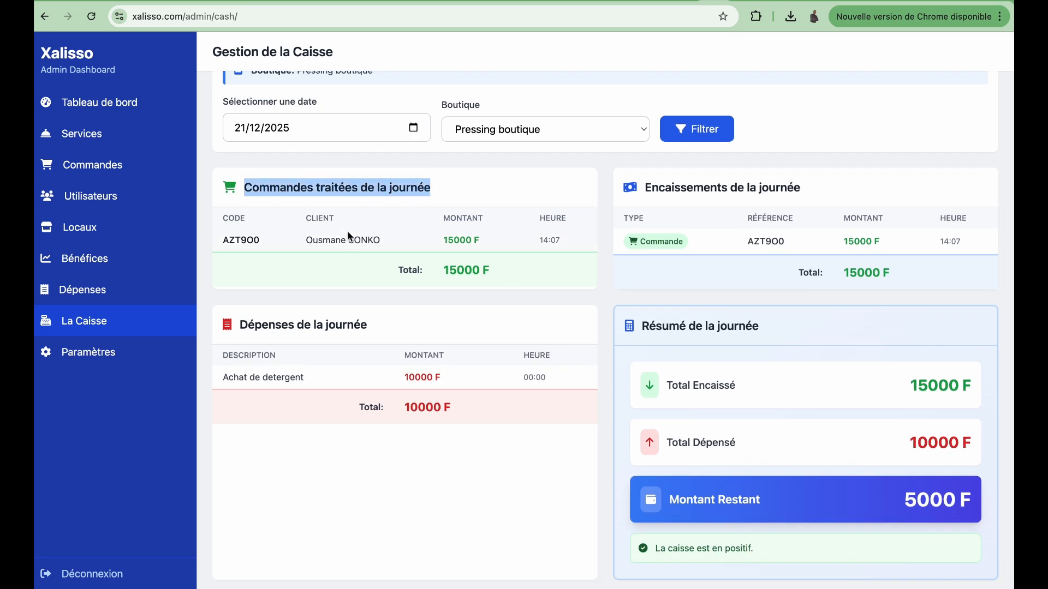
scroll(349, 244, up, 1)
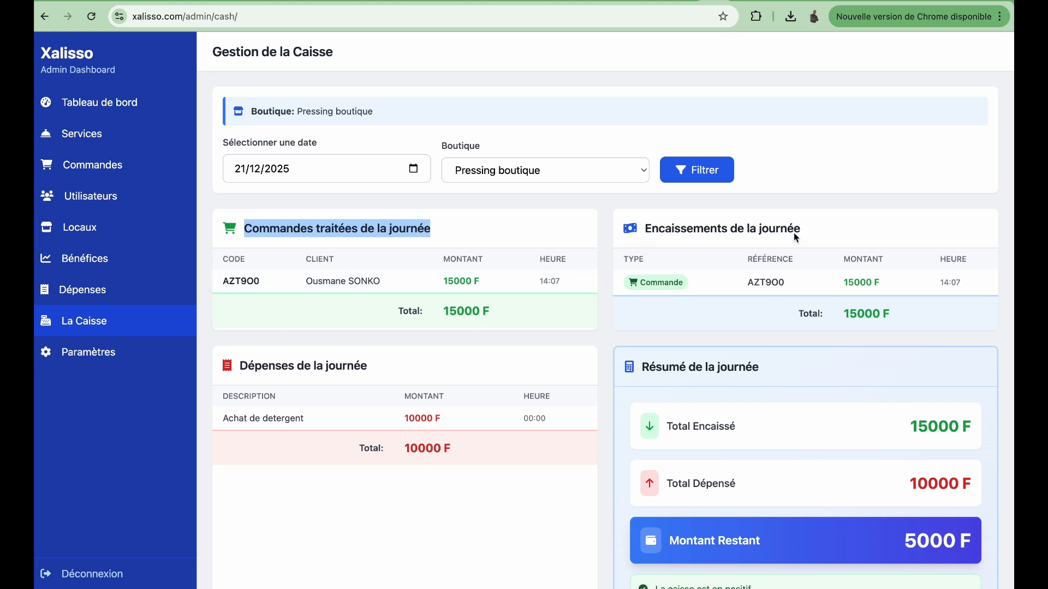
click(809, 232)
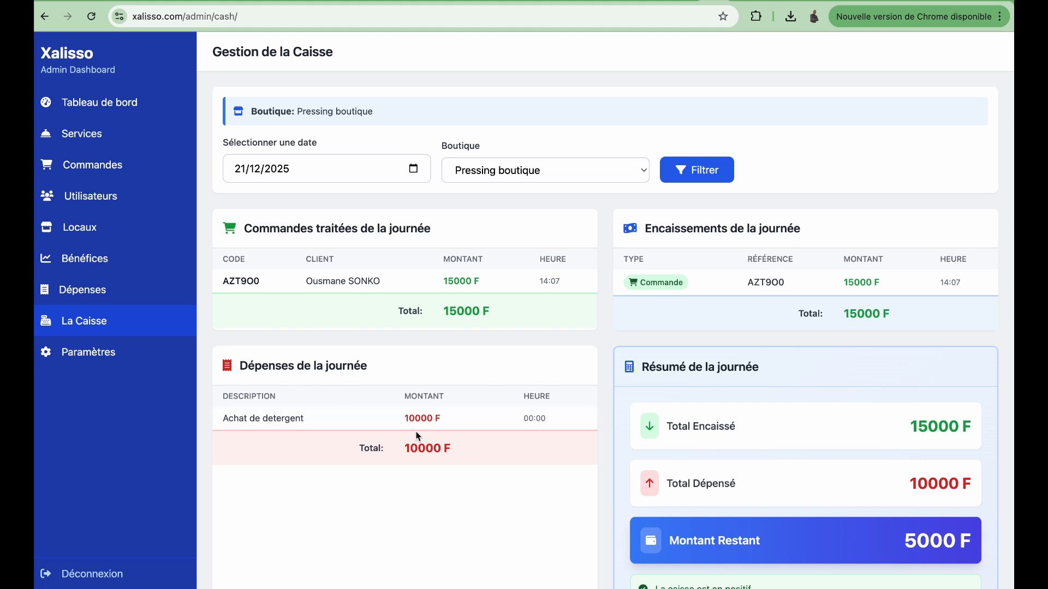
scroll(723, 469, down, 2)
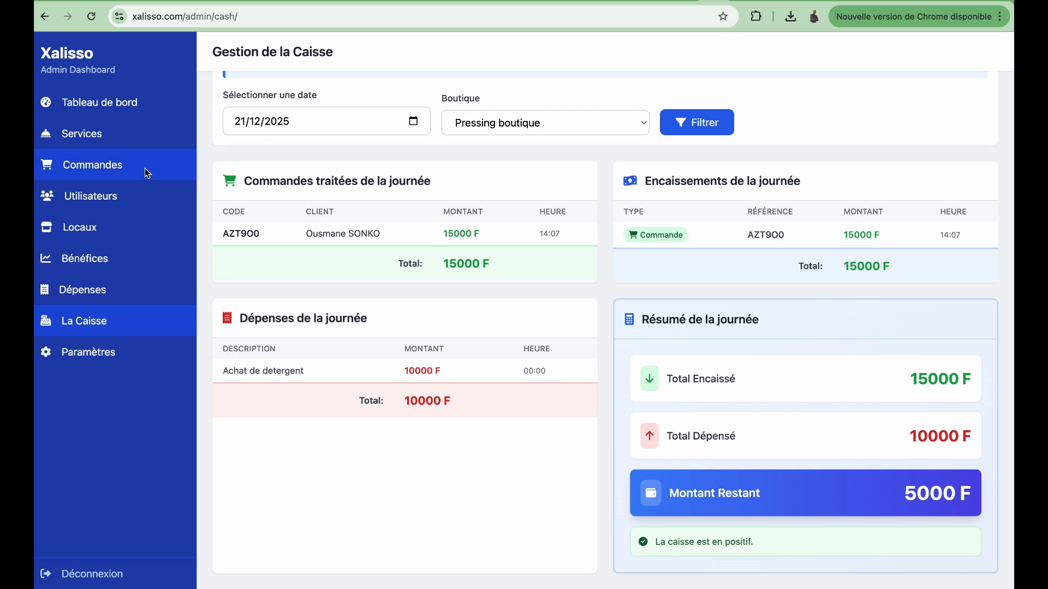
click(92, 198)
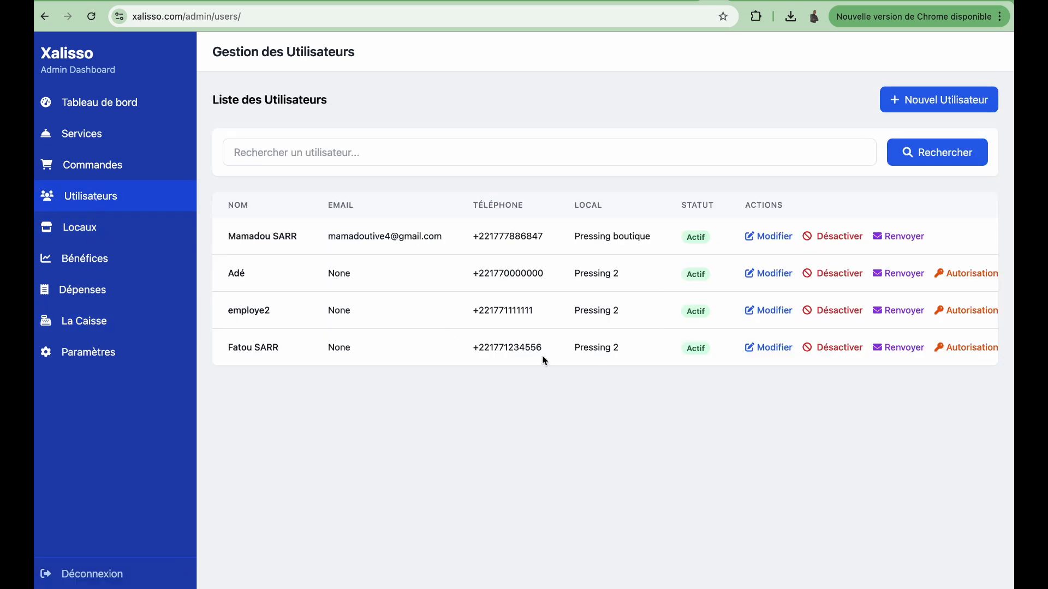
Step: Open the permissions page of the last user, the new Pressing 2 user
click(781, 353)
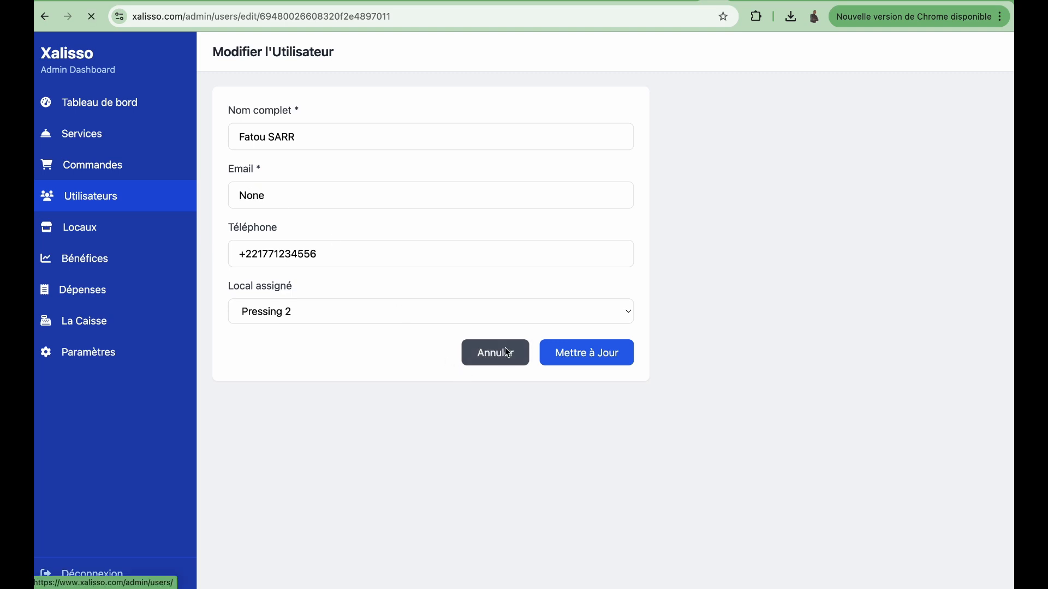
click(505, 349)
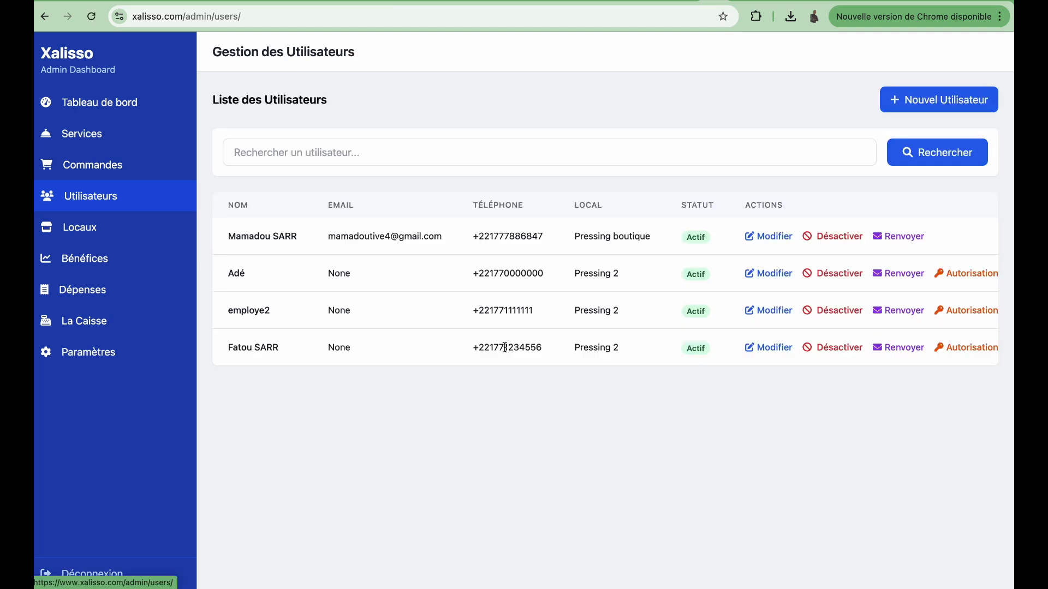
click(962, 349)
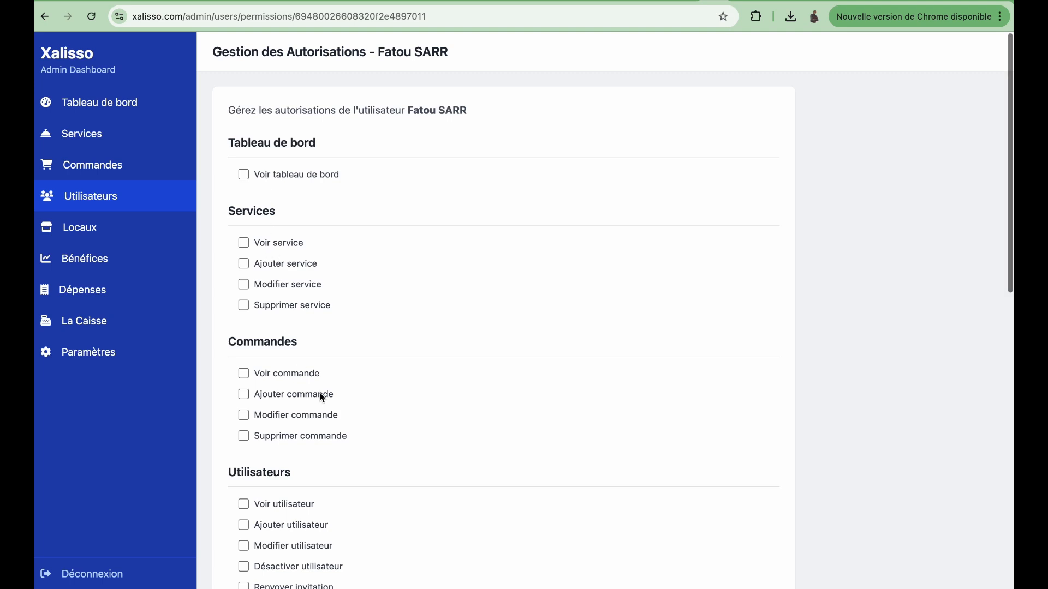
Step: Grant the user Voir commande, Voir service and Ajouter service permissions
scroll(322, 398, down, 3)
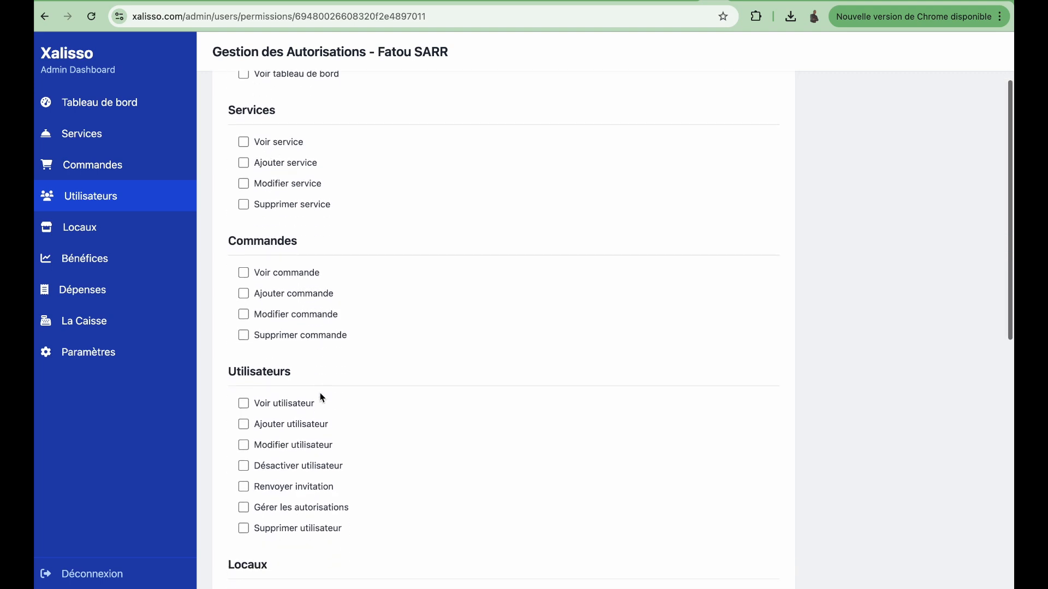
click(245, 274)
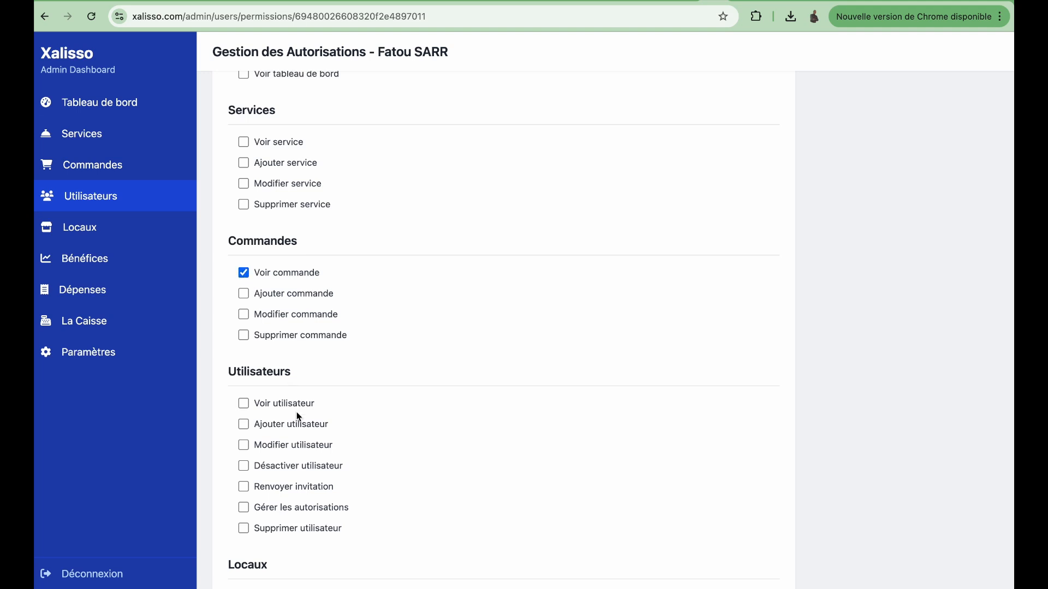
scroll(330, 413, up, 3)
click(244, 227)
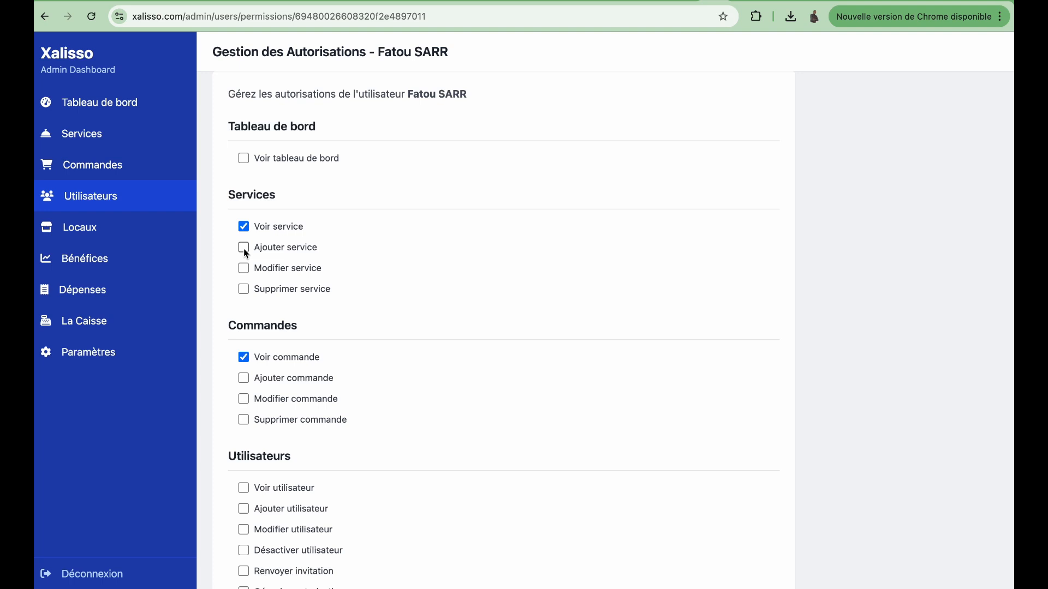
click(244, 249)
Step: Grant view, add and edit expense permissions and save the authorisations
scroll(350, 474, down, 3)
scroll(350, 474, down, 5)
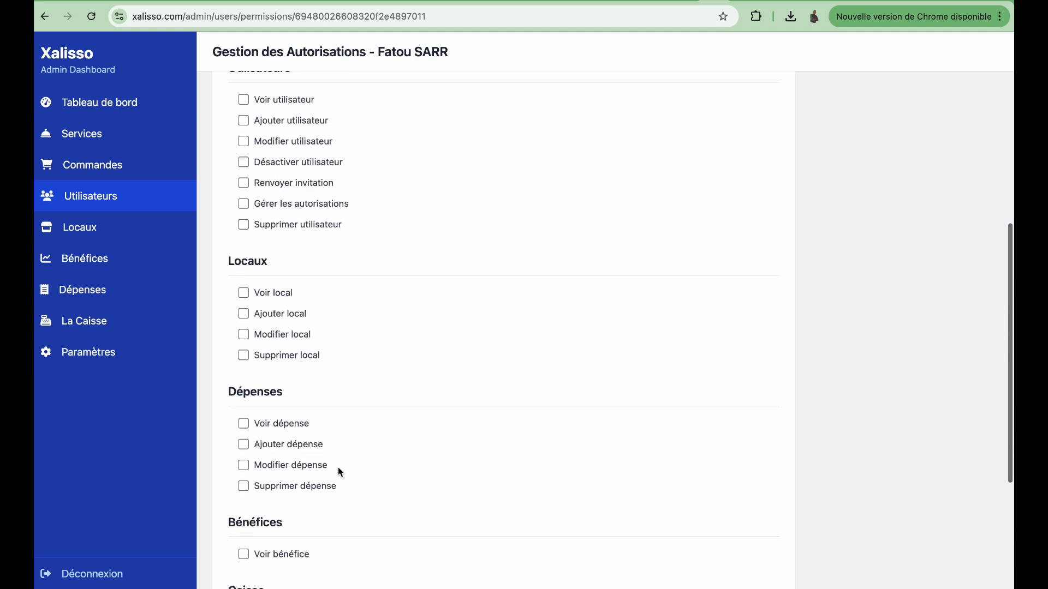
click(244, 426)
click(246, 446)
click(245, 468)
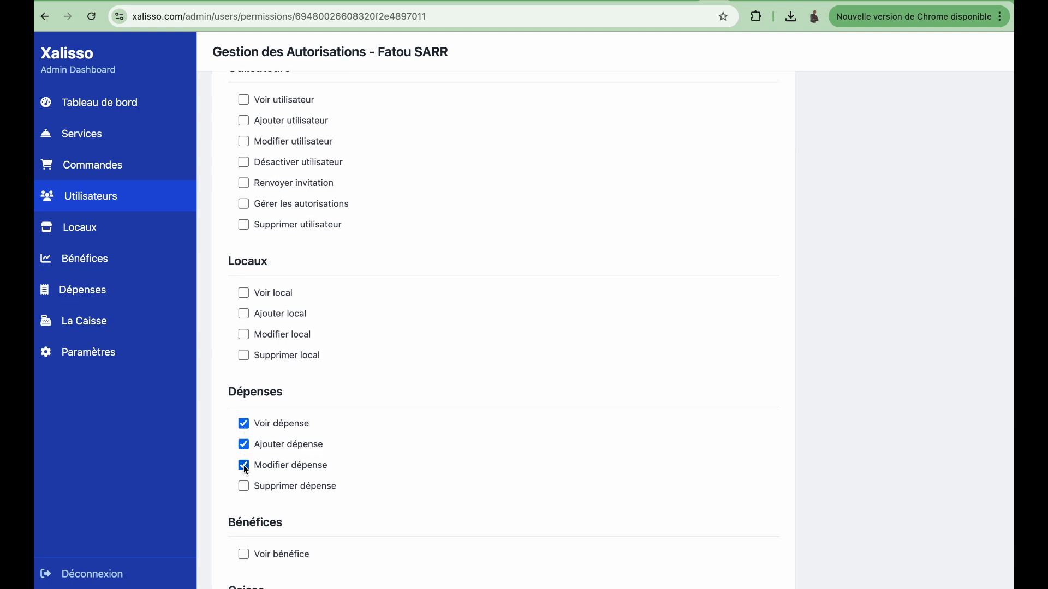
scroll(358, 515, down, 2)
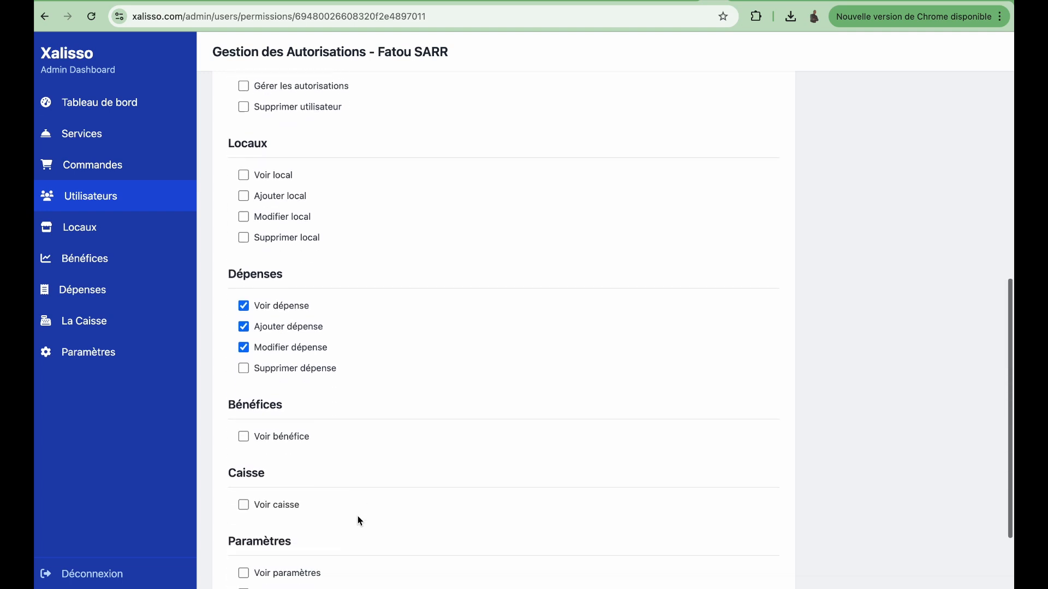
click(248, 429)
click(247, 429)
scroll(336, 530, down, 1)
scroll(334, 529, down, 2)
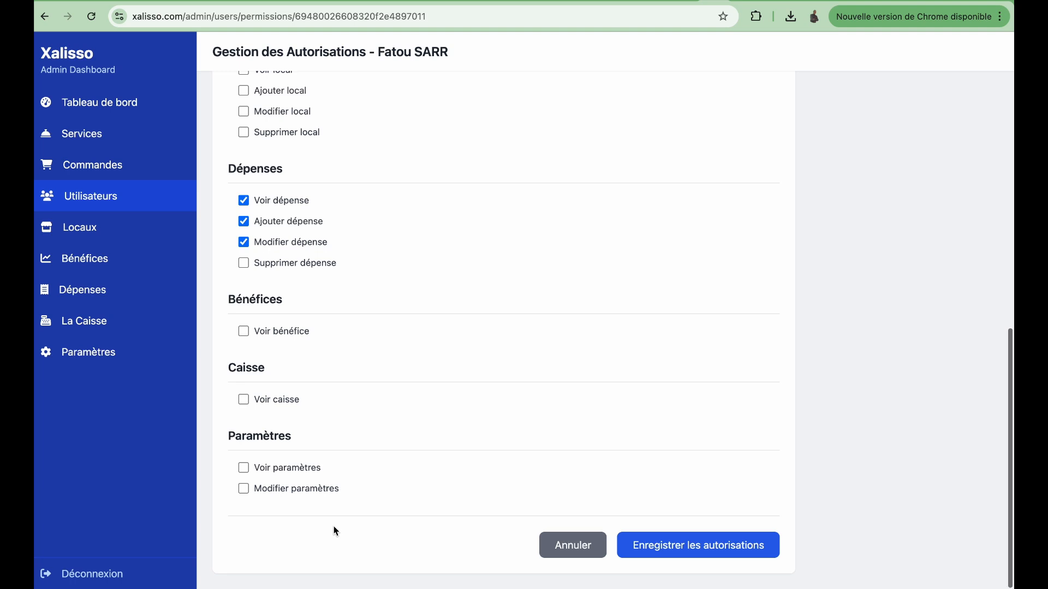
click(248, 402)
click(248, 402)
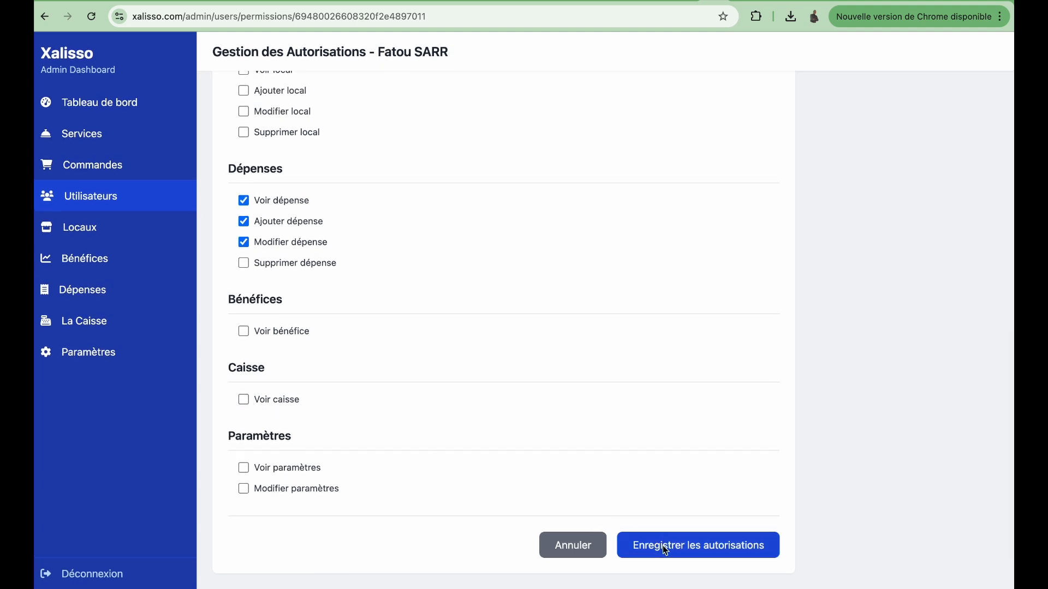
click(689, 555)
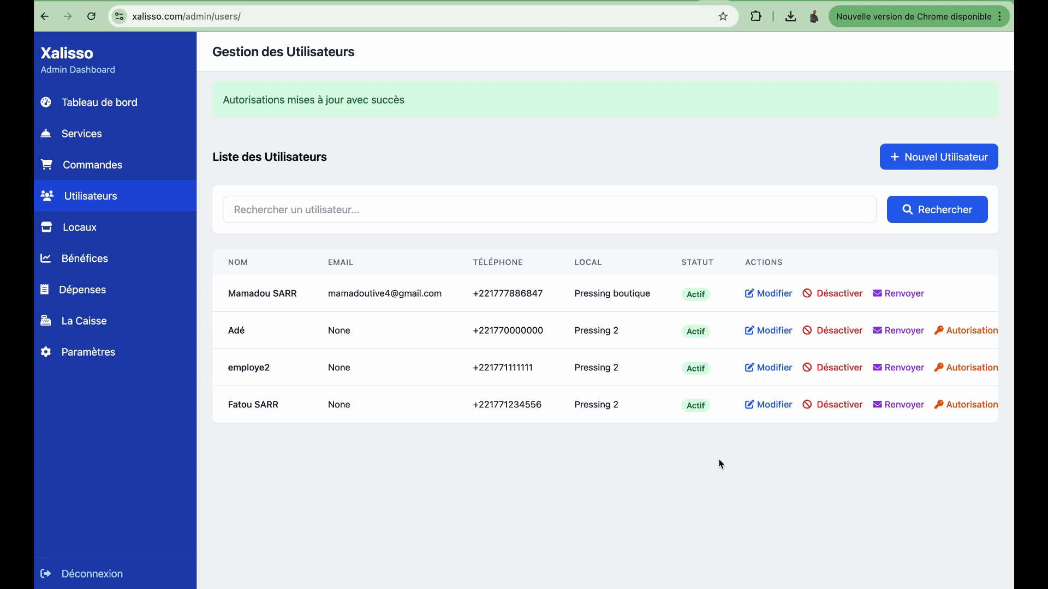
Step: Review the company settings under Paramètres, then log out of the admin dashboard with Déconnexion
click(96, 357)
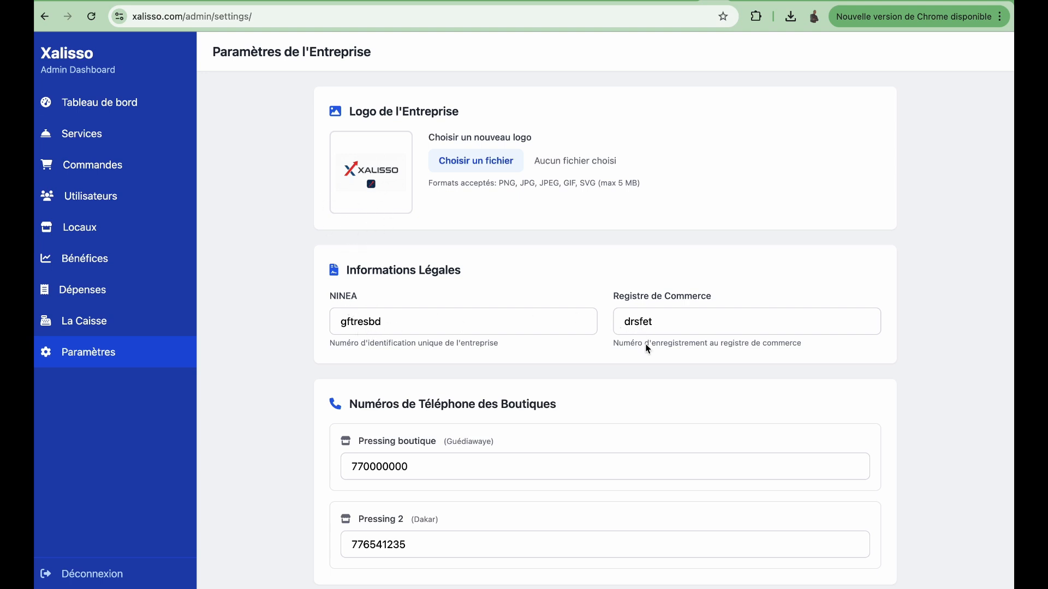
scroll(608, 477, down, 2)
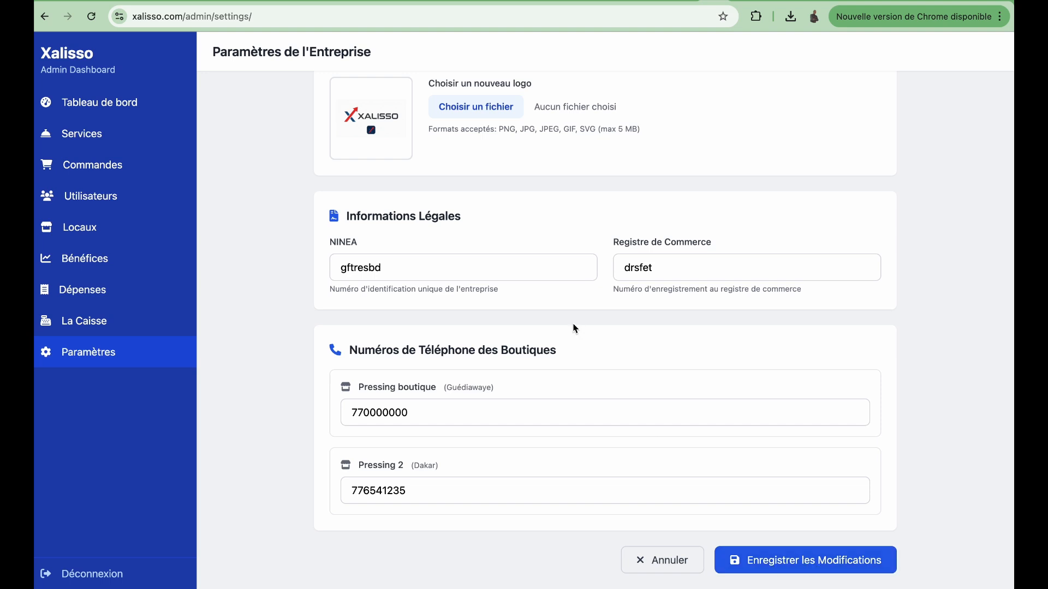
scroll(340, 398, up, 2)
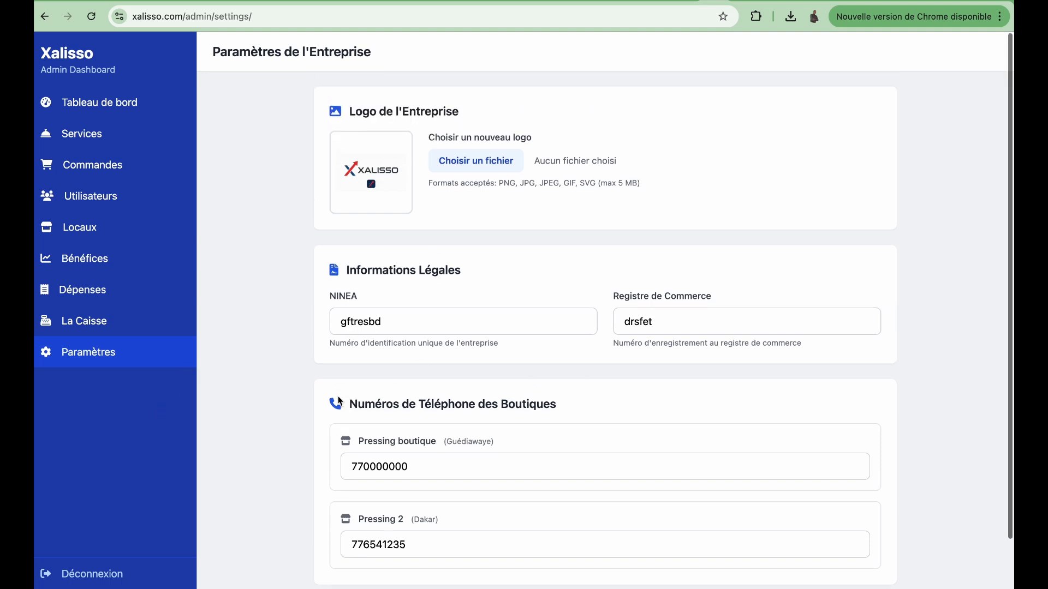
click(94, 580)
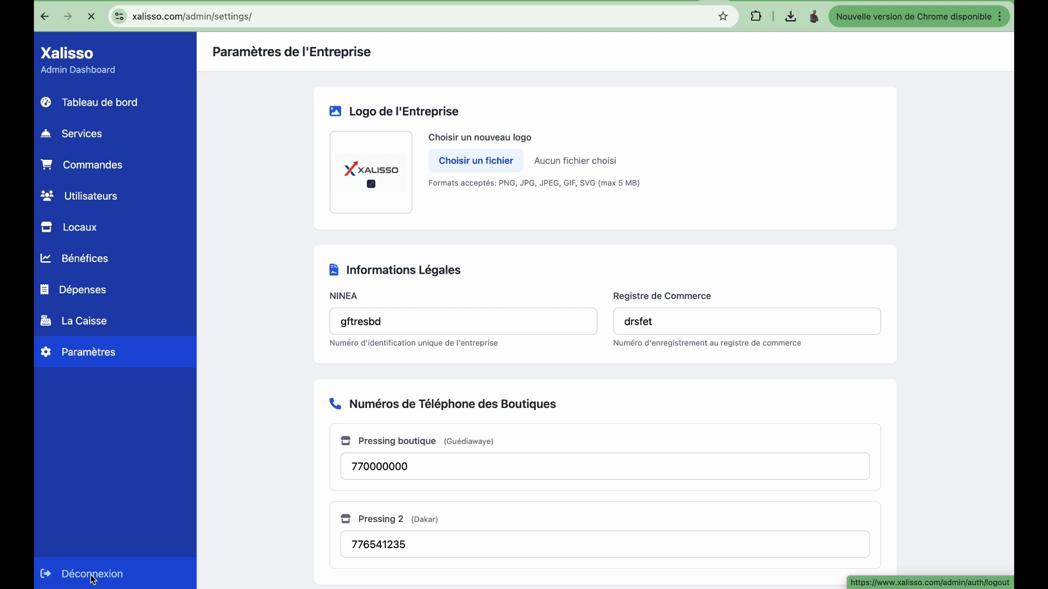